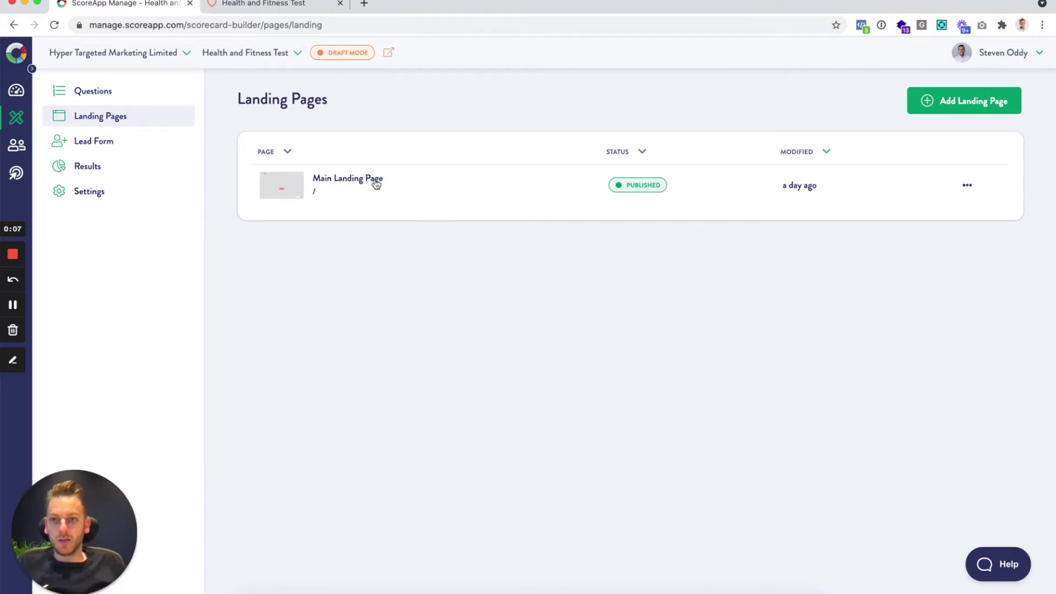
Enlarge the Main Landing Page header logo with the max-width slider and centre it.
{"action": "left_click", "coordinate": [357, 181]}
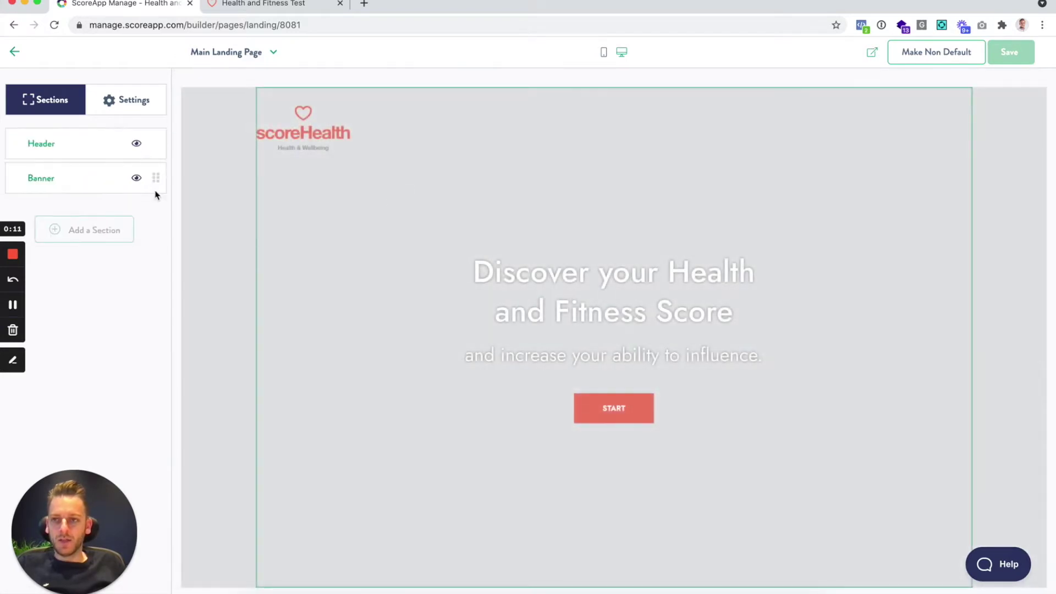
{"action": "left_click", "coordinate": [72, 152]}
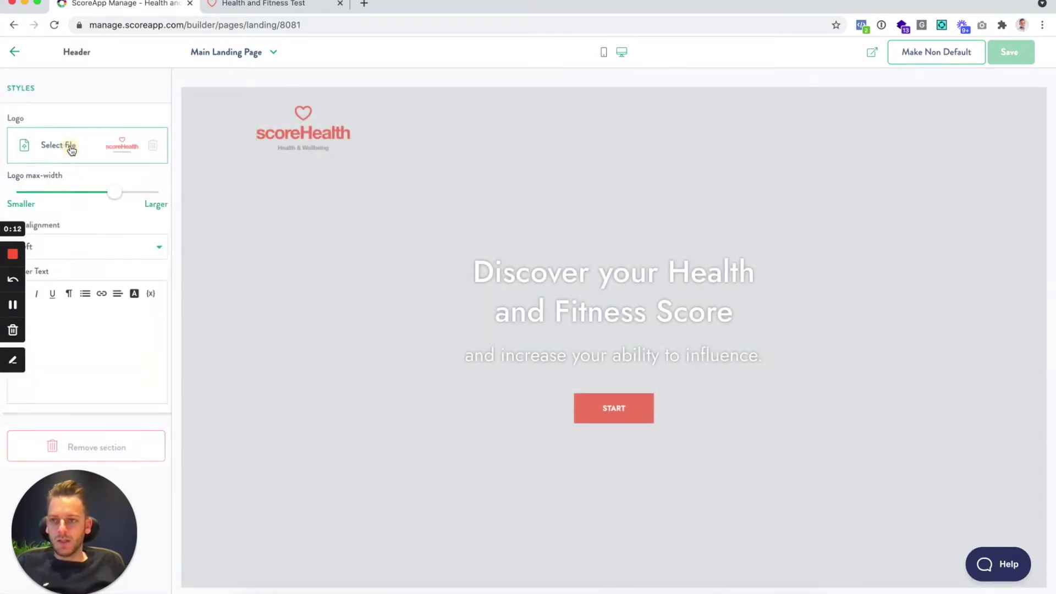
{"action": "left_click", "coordinate": [128, 198]}
{"action": "left_click", "coordinate": [109, 248]}
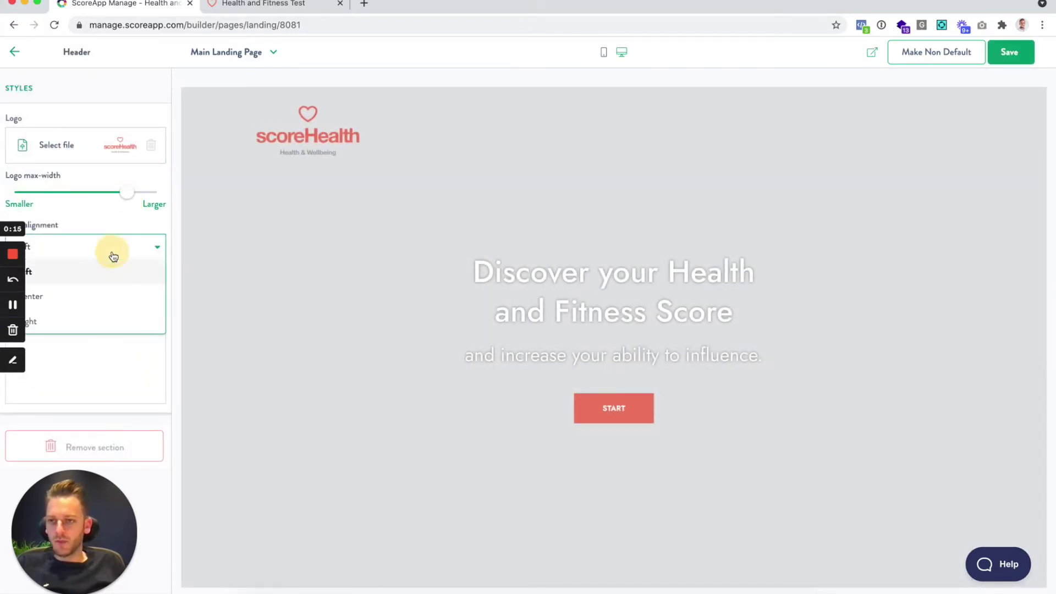
{"action": "left_click", "coordinate": [97, 294]}
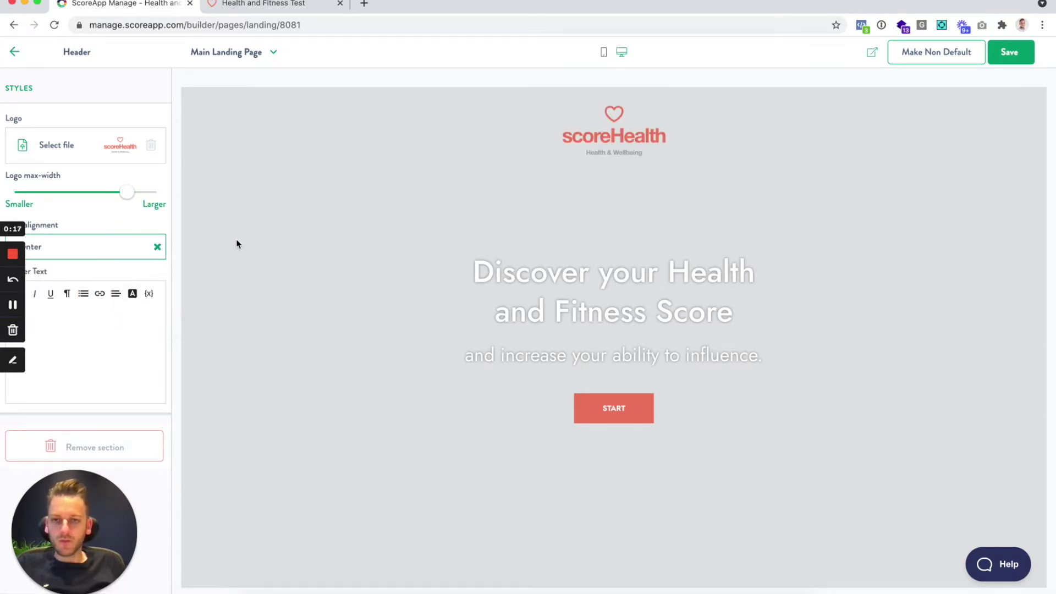
{"action": "left_click", "coordinate": [14, 53]}
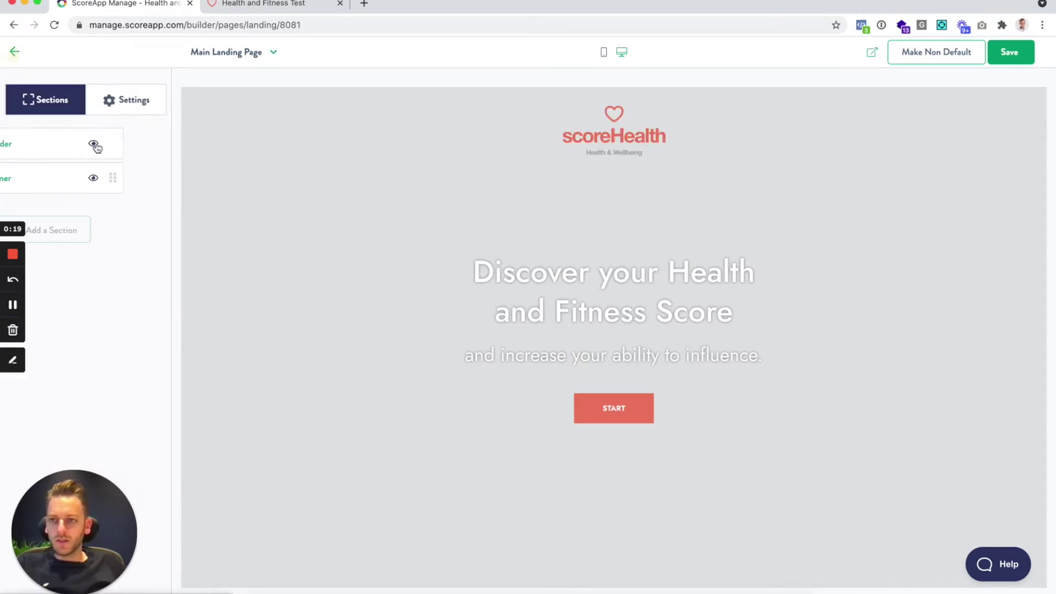
Set the Banner background to a barbell photo found by searching Free Images for 'fitness'.
{"action": "left_click", "coordinate": [77, 179]}
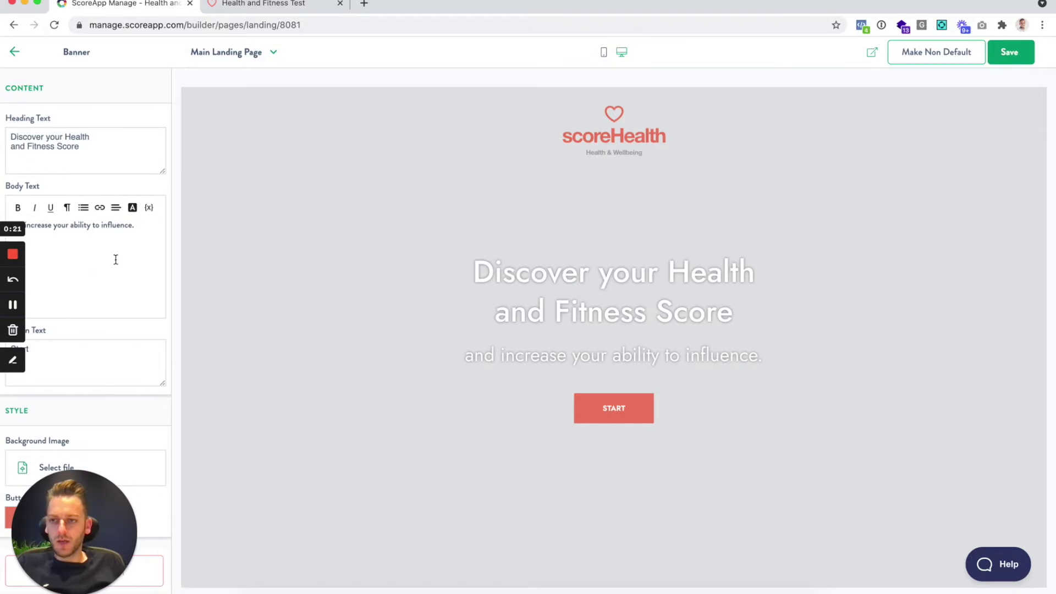
{"action": "scroll", "coordinate": [117, 262], "scroll_direction": "down", "scroll_amount": 1}
{"action": "left_click", "coordinate": [78, 436]}
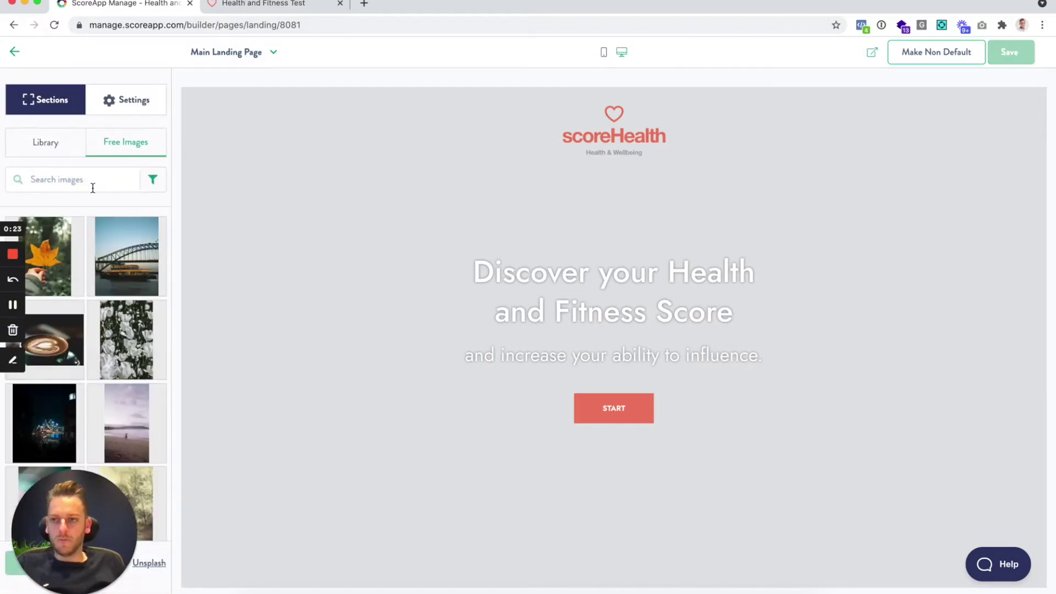
{"action": "left_click", "coordinate": [59, 159]}
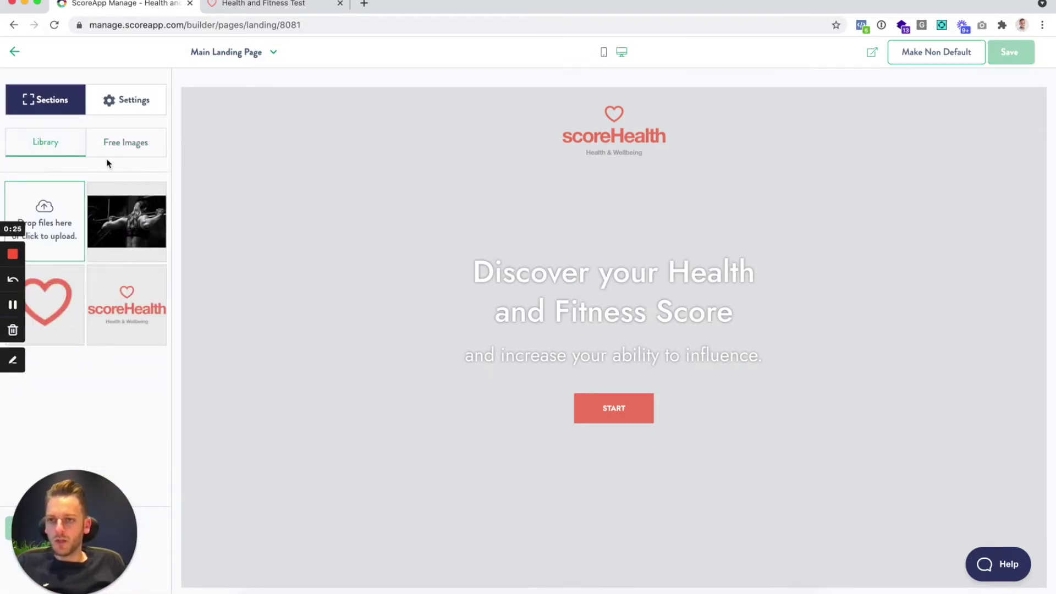
{"action": "left_click", "coordinate": [112, 157]}
{"action": "left_click", "coordinate": [98, 180]}
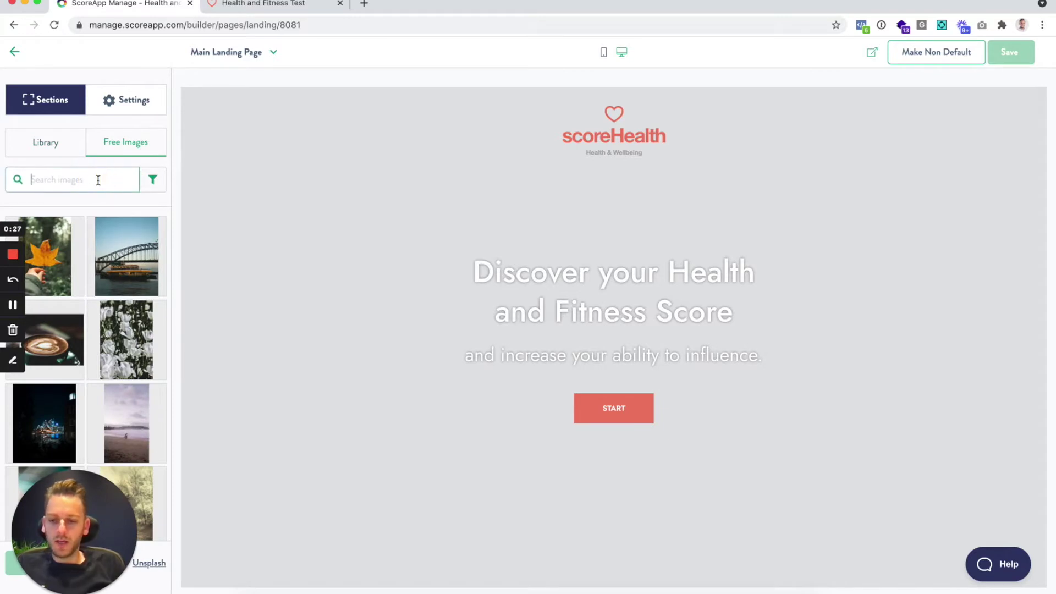
{"action": "type", "text": "fitness"}
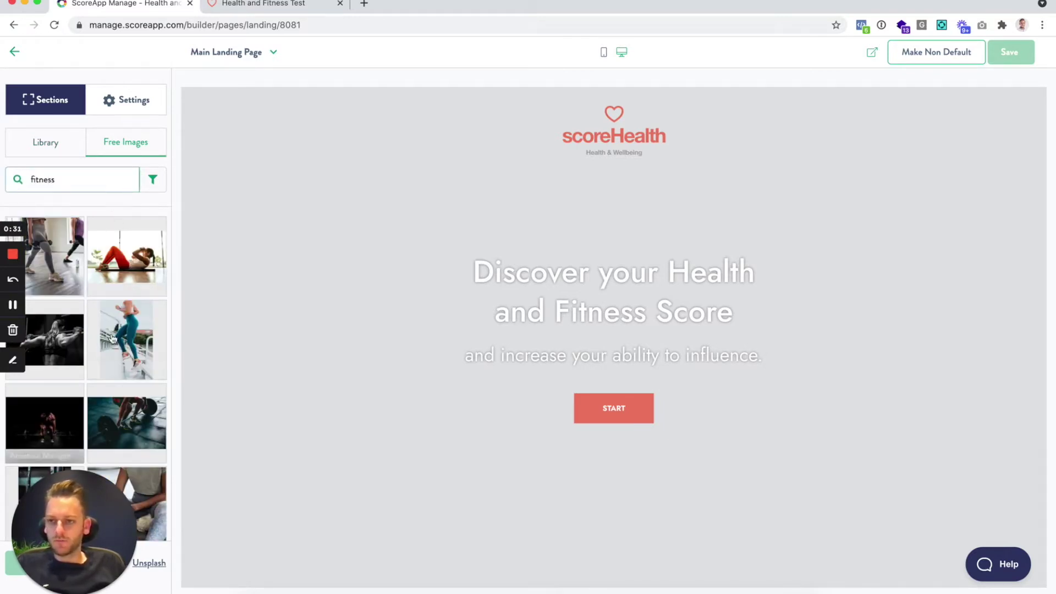
{"action": "left_click", "coordinate": [124, 423]}
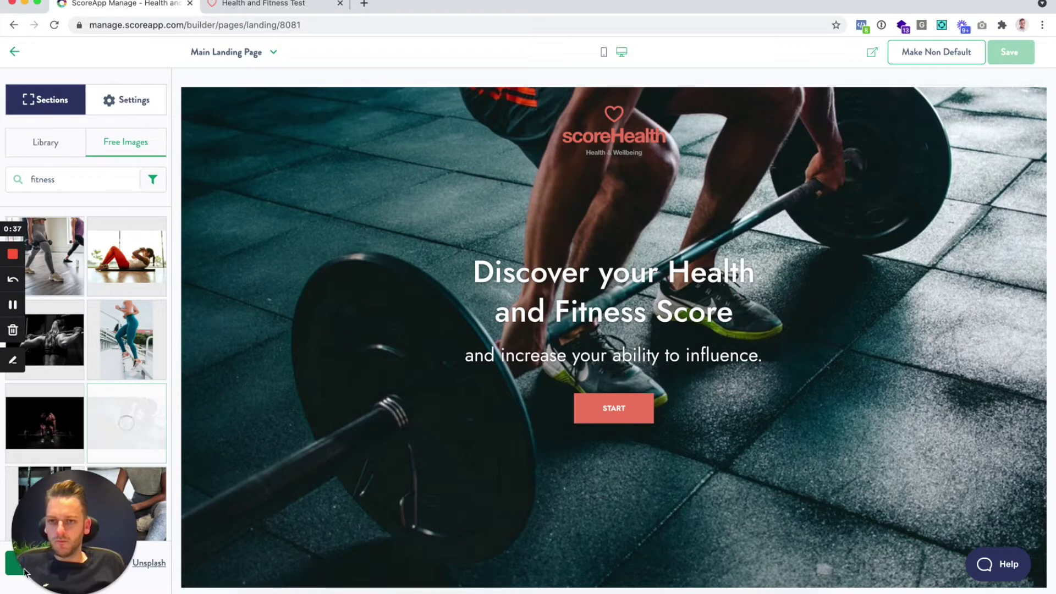
Save the landing page changes and return to the section list.
{"action": "left_click", "coordinate": [469, 360]}
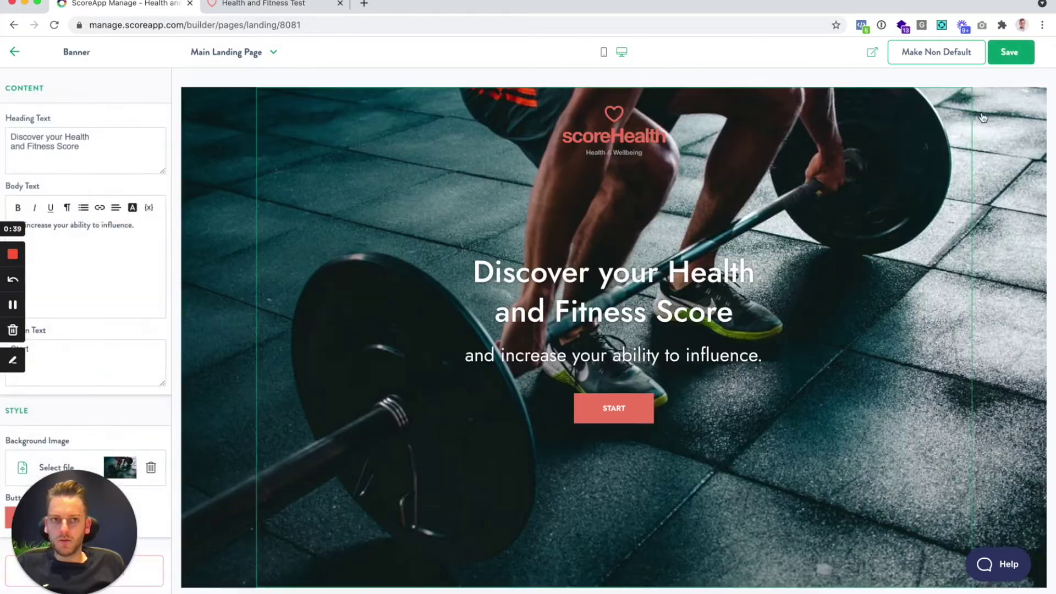
{"action": "left_click", "coordinate": [1012, 55]}
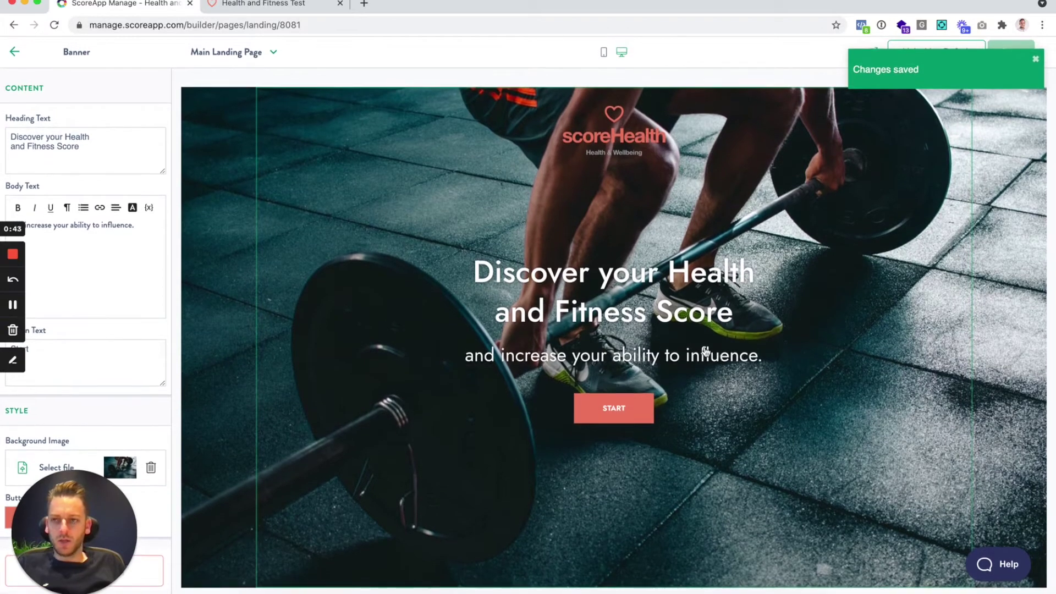
{"action": "left_click", "coordinate": [15, 51]}
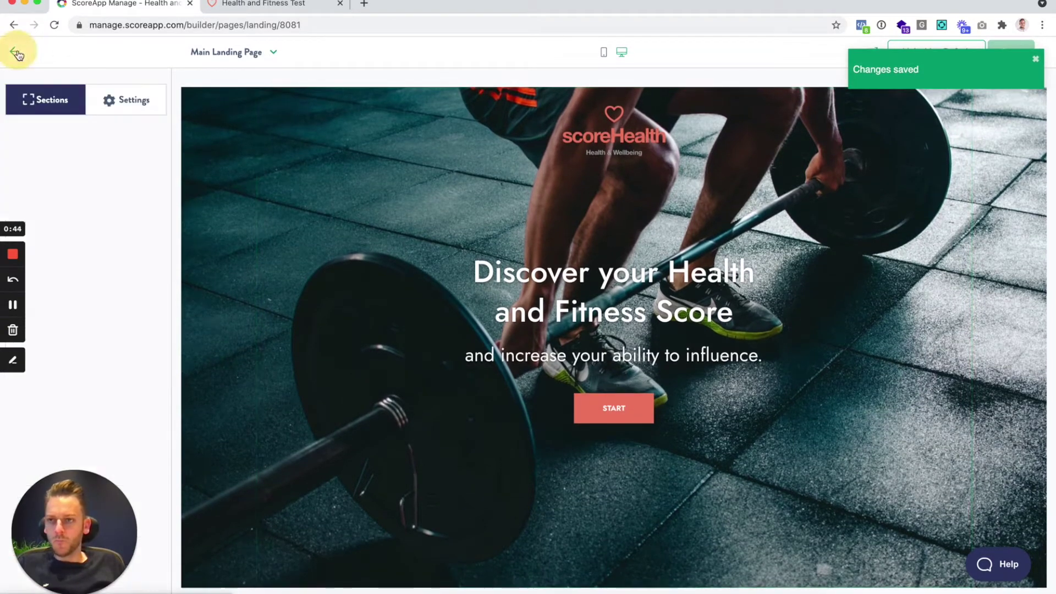
Keep Jost as the heading font and increase both the heading and body font sizes.
{"action": "left_click", "coordinate": [137, 103]}
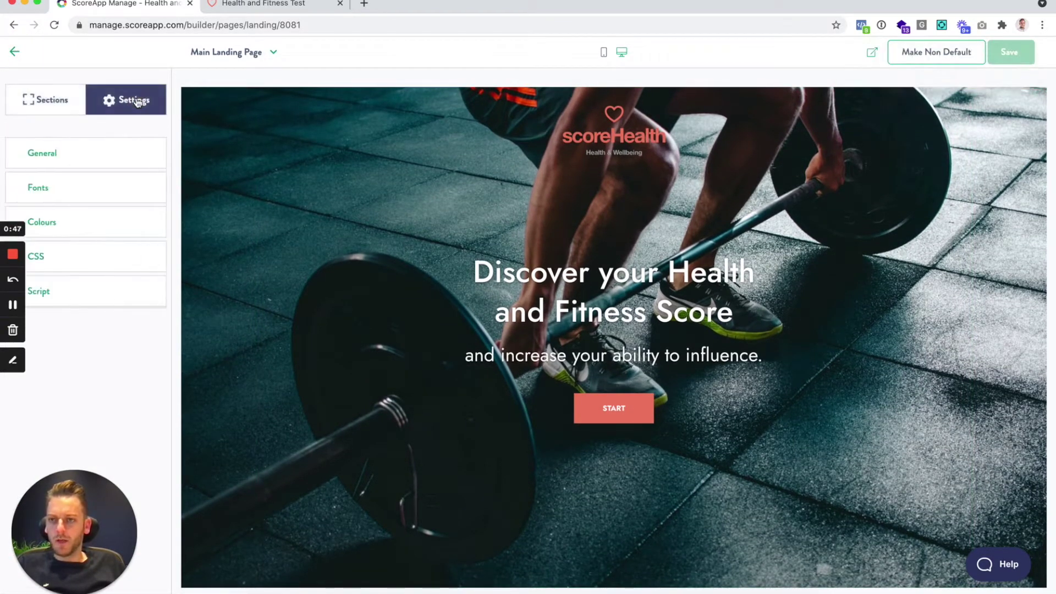
{"action": "left_click", "coordinate": [58, 186]}
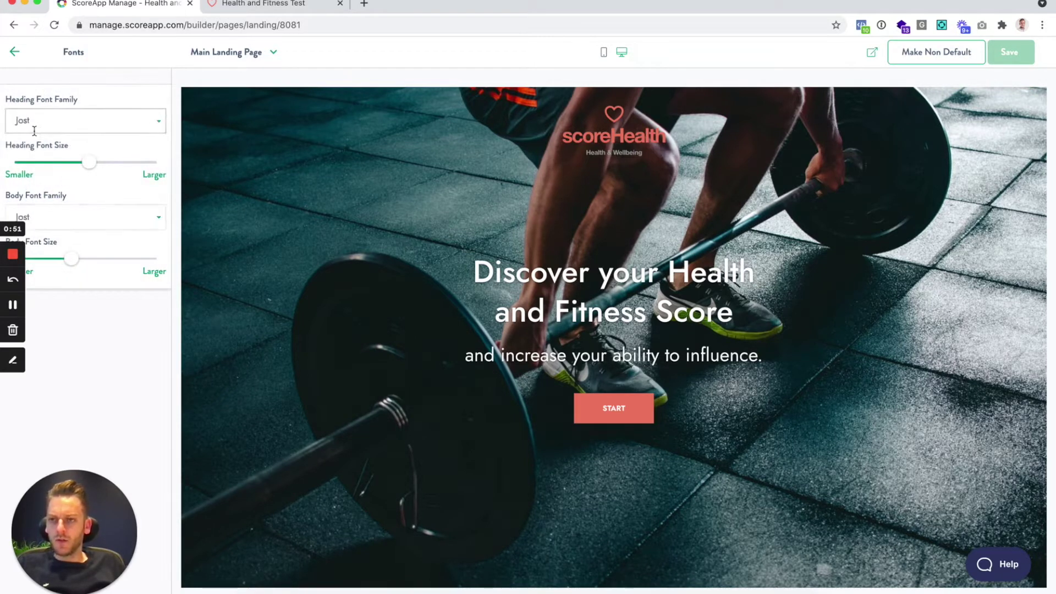
{"action": "left_click", "coordinate": [75, 127]}
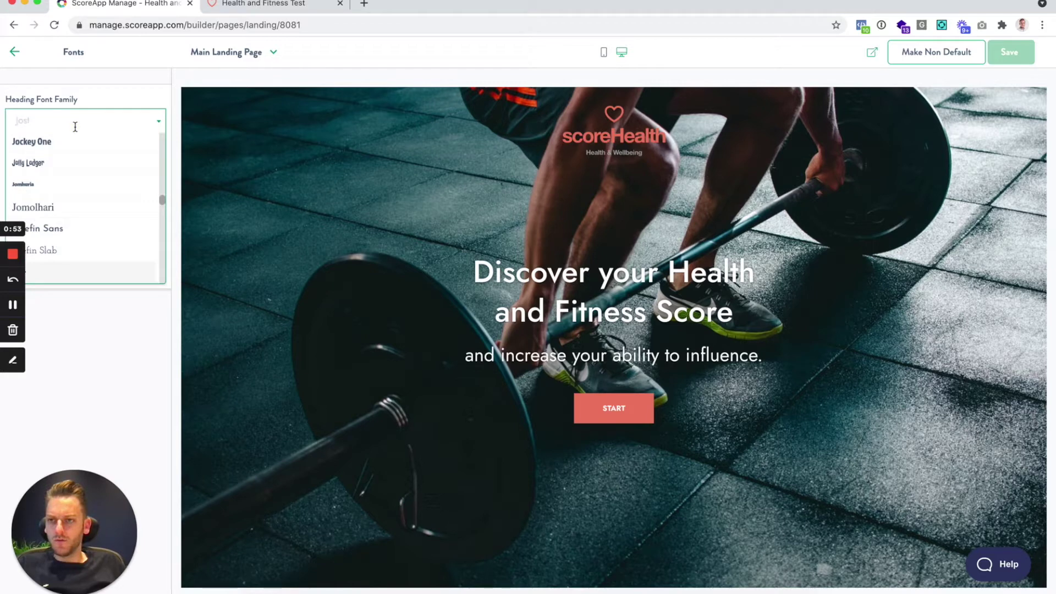
{"action": "left_click", "coordinate": [91, 96]}
{"action": "left_click_drag", "start_coordinate": [90, 165], "coordinate": [117, 164]}
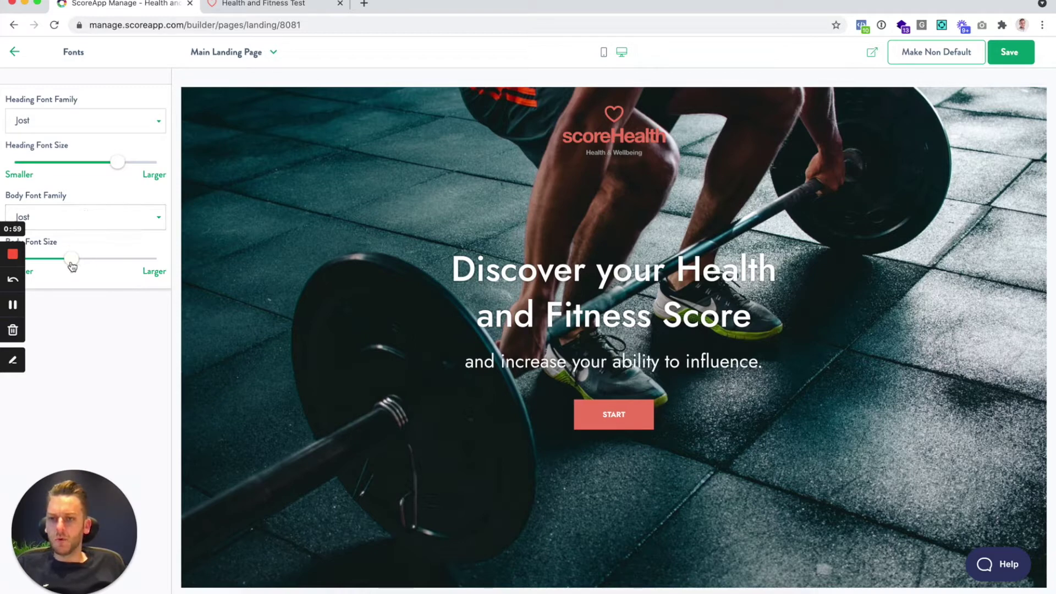
{"action": "left_click_drag", "start_coordinate": [71, 267], "coordinate": [84, 264]}
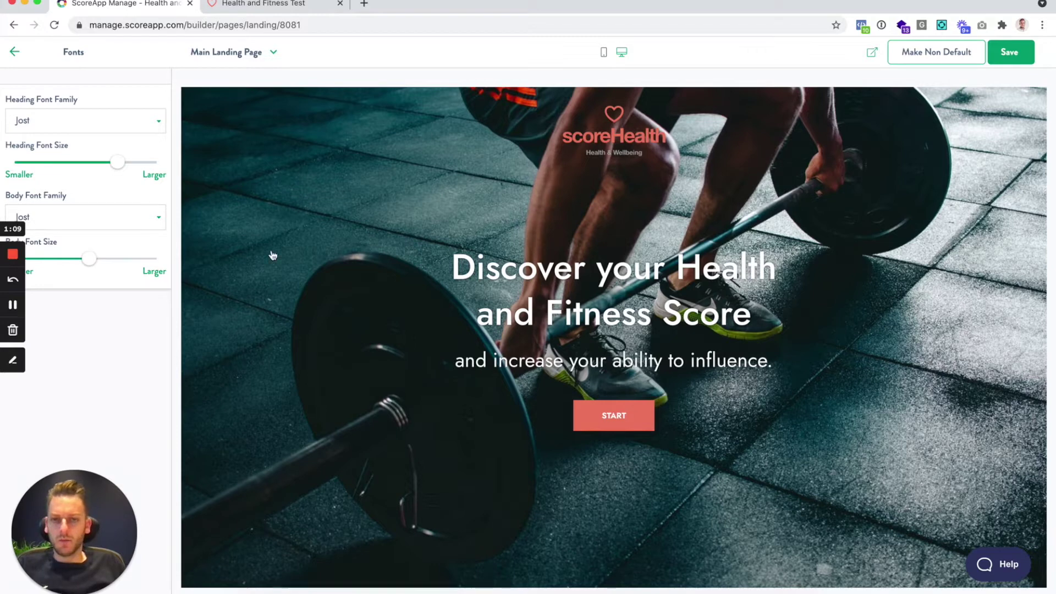
Review the page's Colours, custom CSS and Script settings without changing them.
{"action": "left_click", "coordinate": [14, 53]}
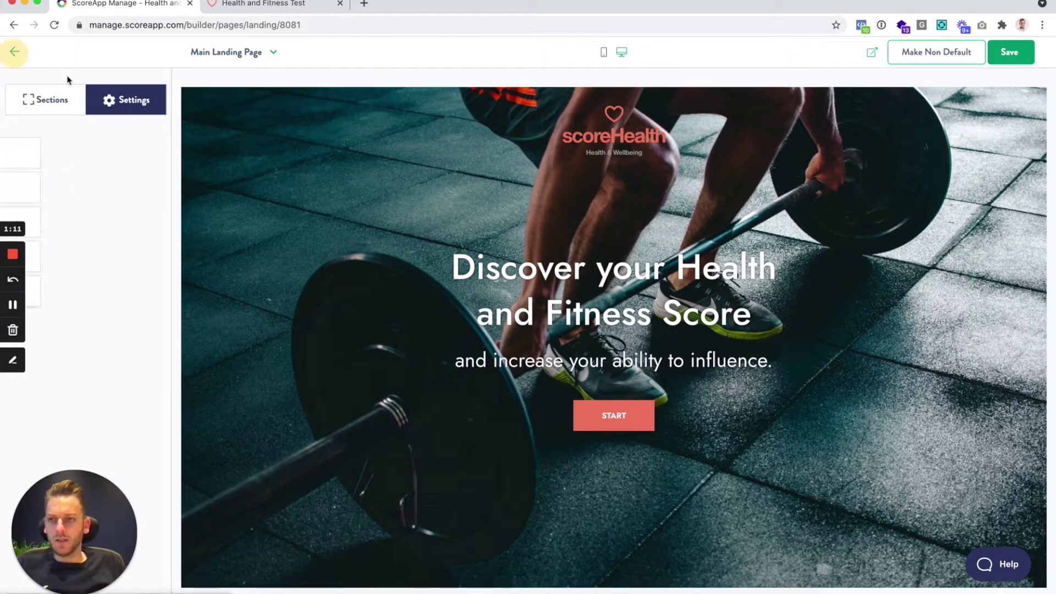
{"action": "left_click", "coordinate": [84, 233]}
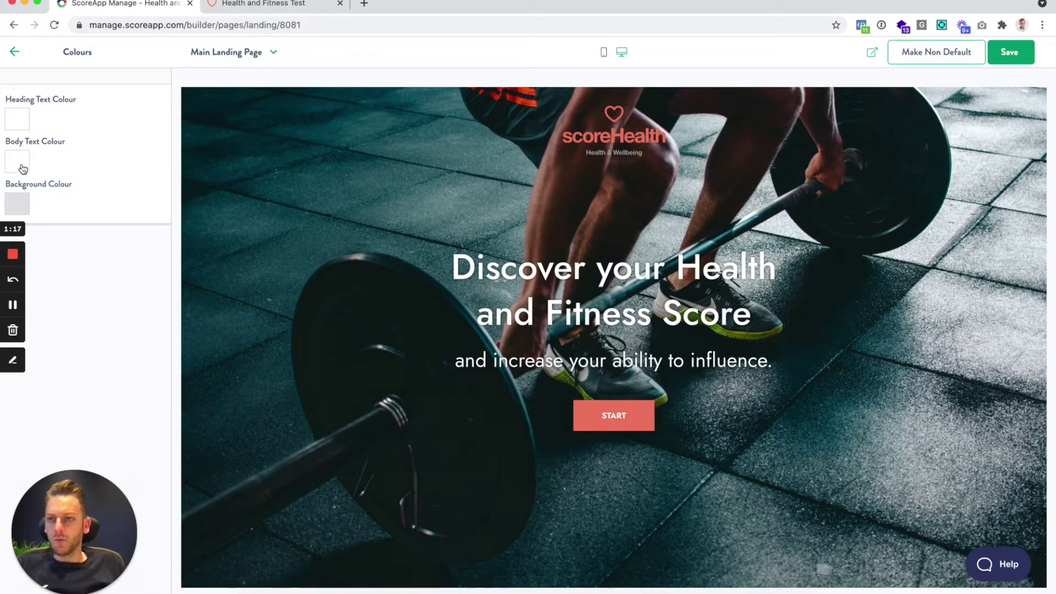
{"action": "left_click", "coordinate": [15, 52]}
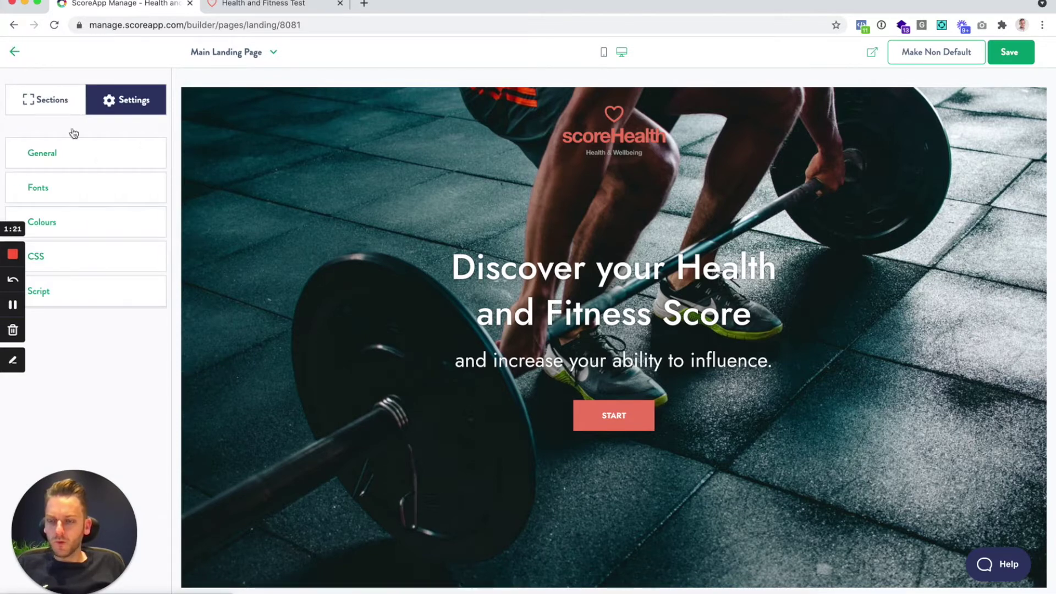
{"action": "left_click", "coordinate": [77, 263]}
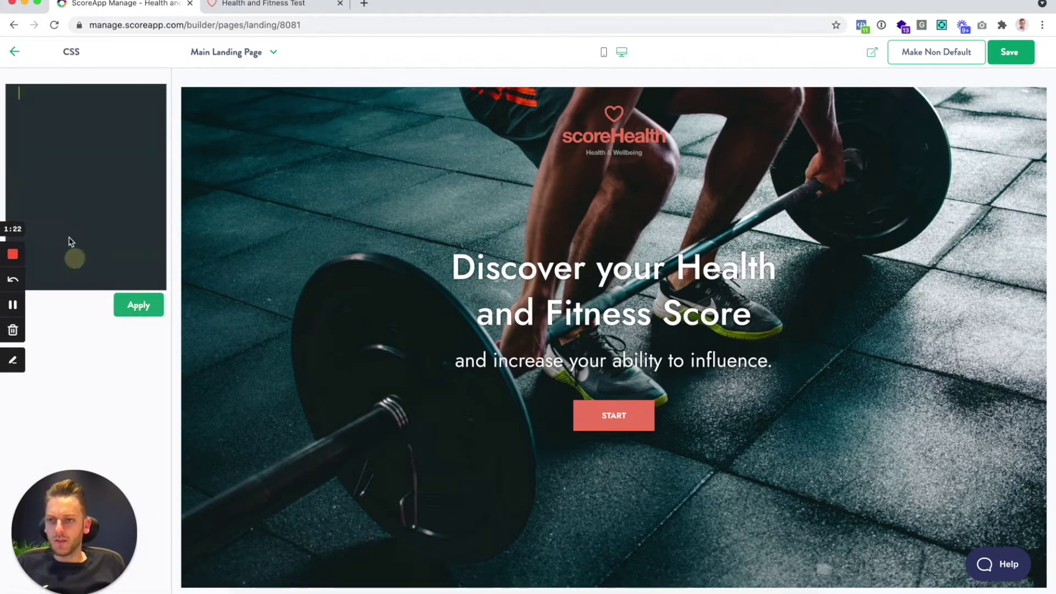
{"action": "left_click", "coordinate": [15, 55]}
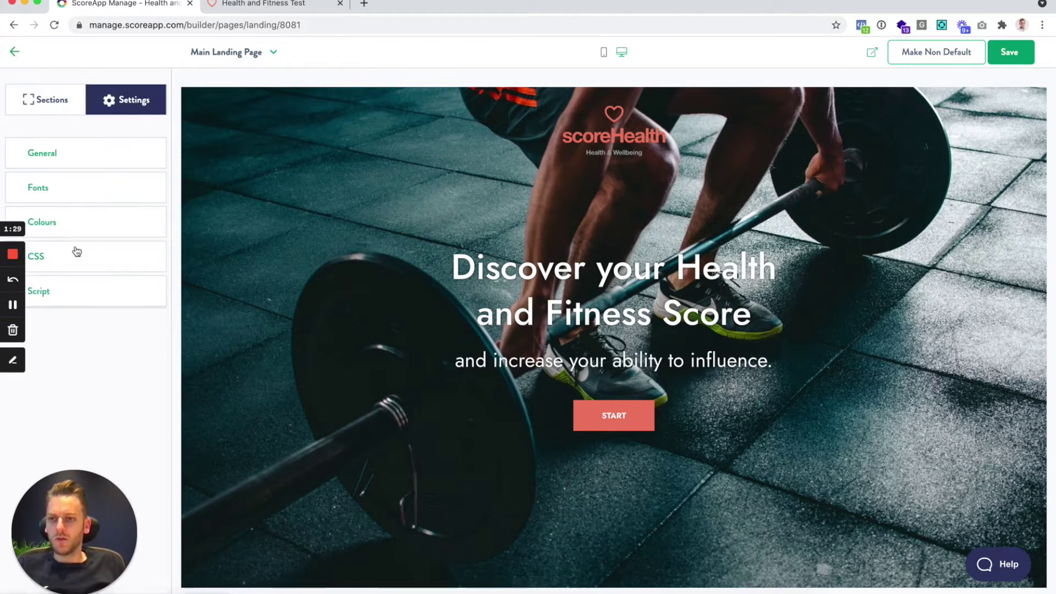
{"action": "left_click", "coordinate": [77, 294]}
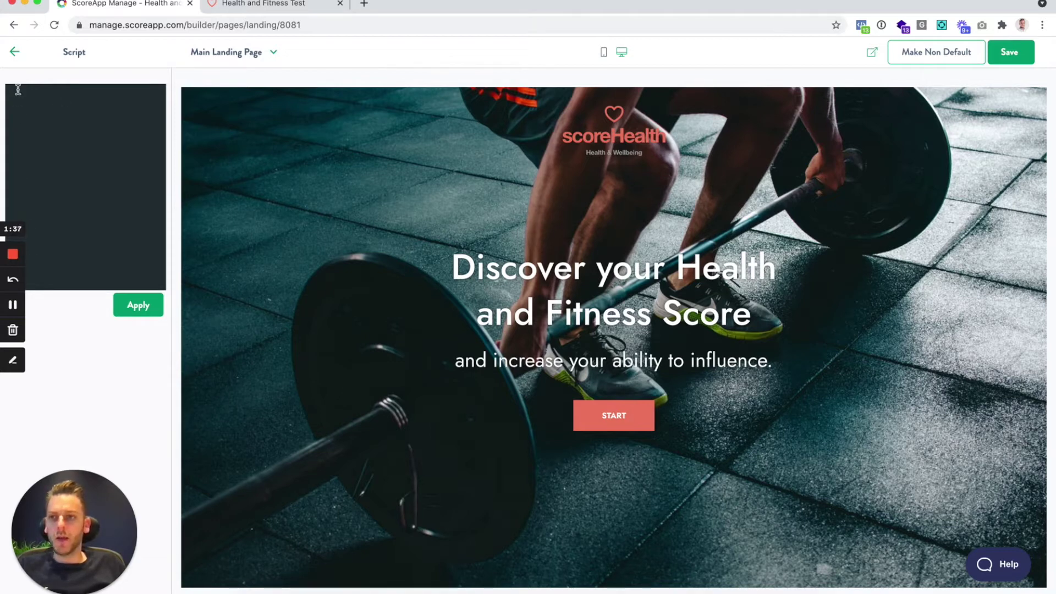
{"action": "left_click", "coordinate": [15, 53]}
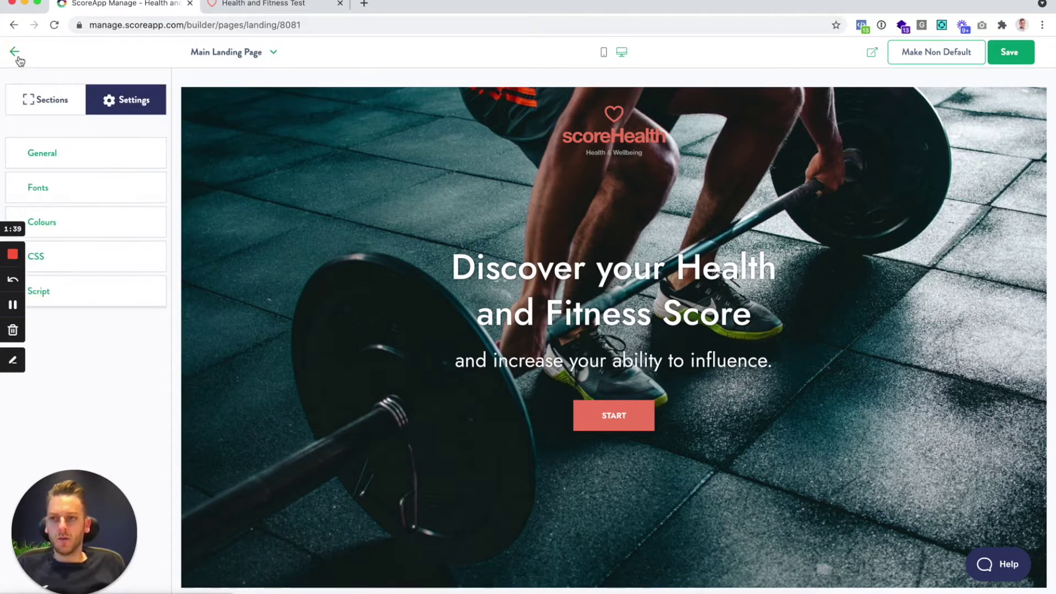
Leave the editor discarding unsaved changes, then choose a template for a new landing page.
{"action": "left_click", "coordinate": [15, 52]}
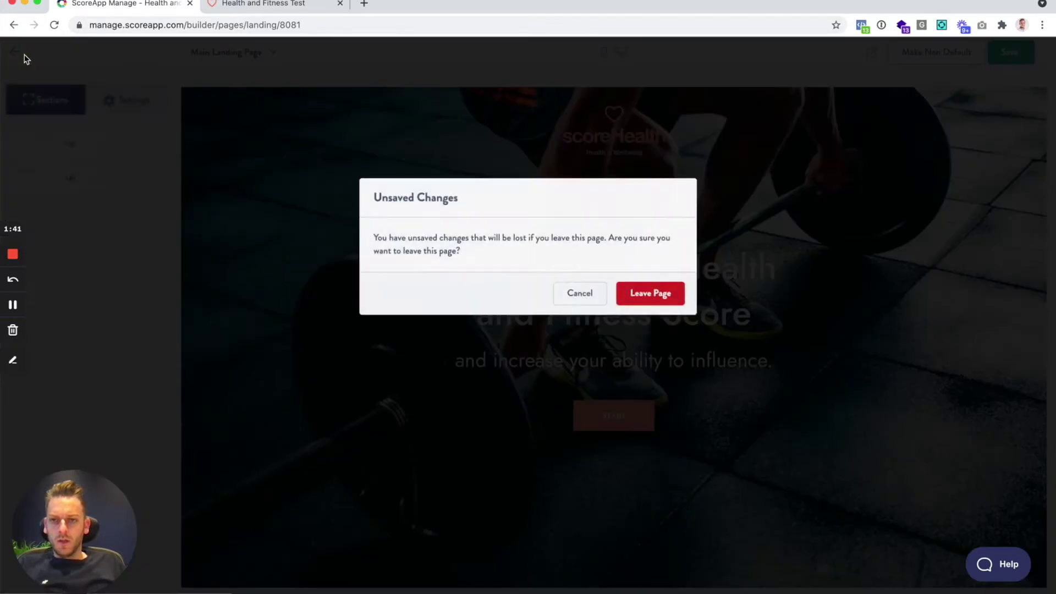
{"action": "left_click", "coordinate": [654, 296]}
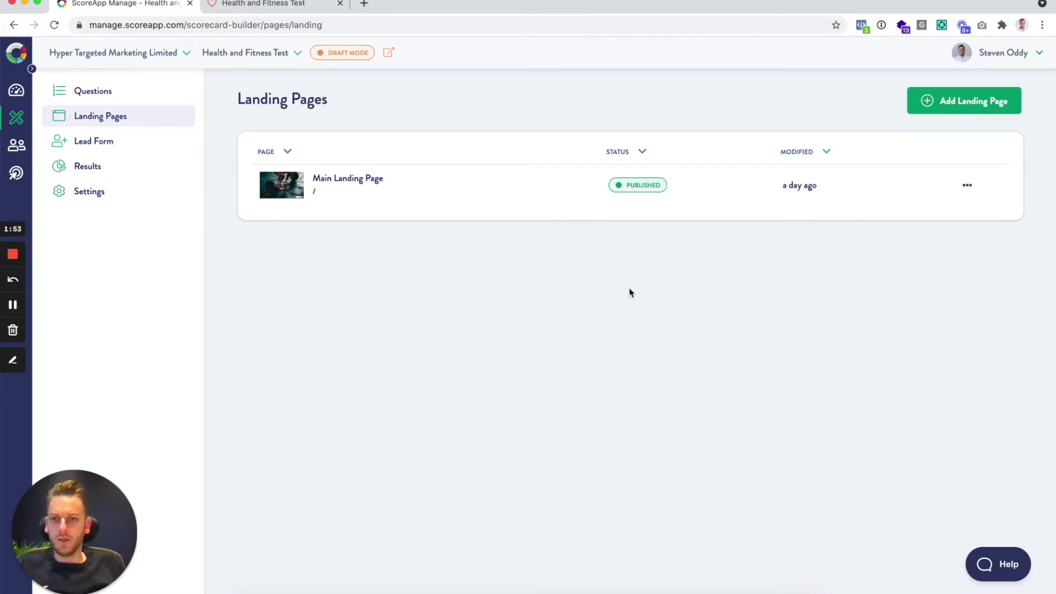
{"action": "left_click", "coordinate": [977, 99]}
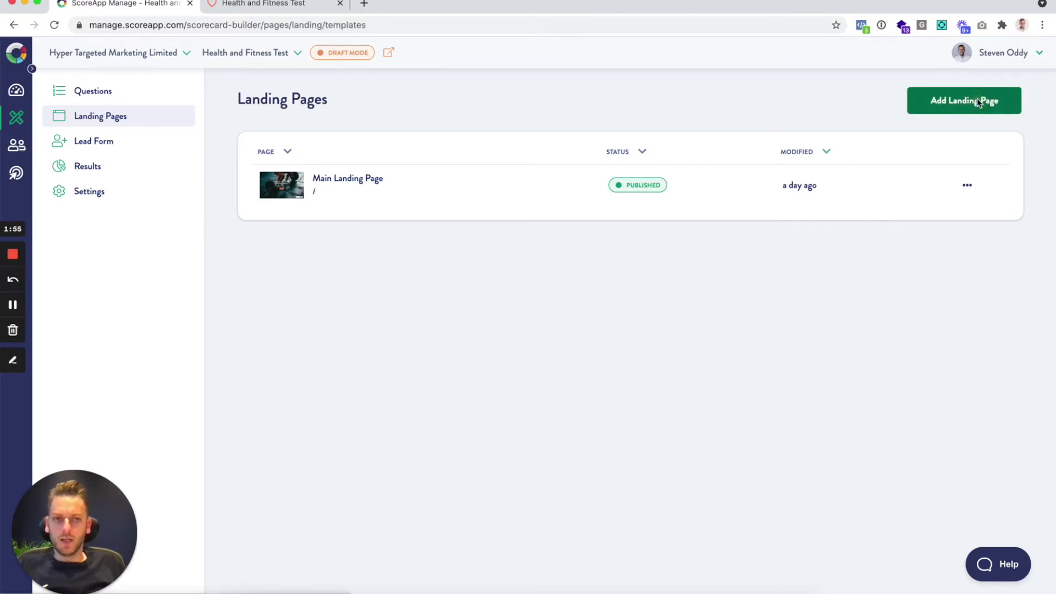
{"action": "scroll", "coordinate": [962, 203], "scroll_direction": "down", "scroll_amount": 3}
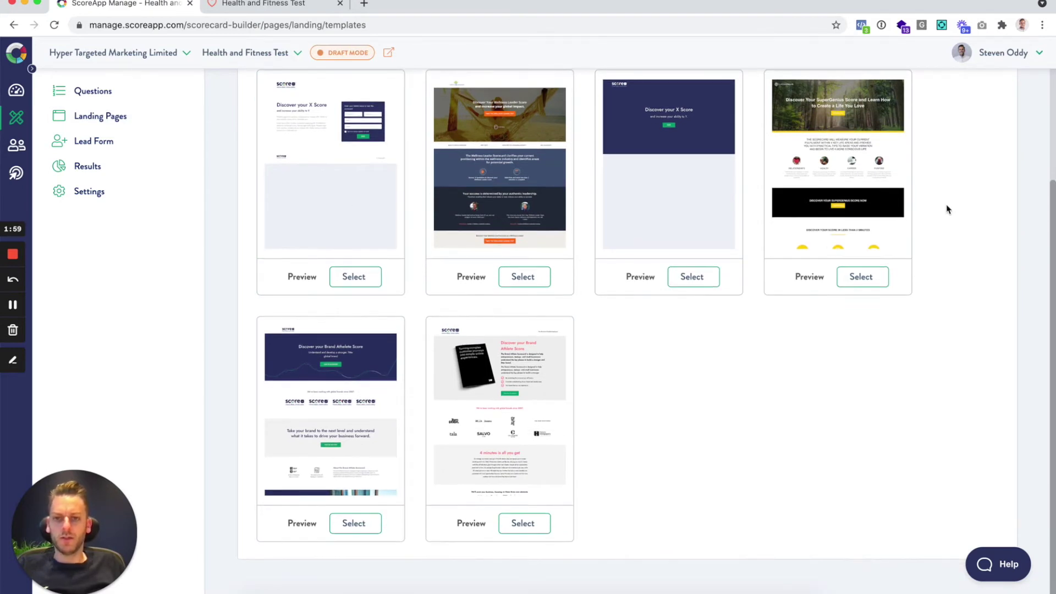
{"action": "left_click", "coordinate": [369, 524]}
Create the templated landing page with the title 'New page'.
{"action": "left_click", "coordinate": [461, 319]}
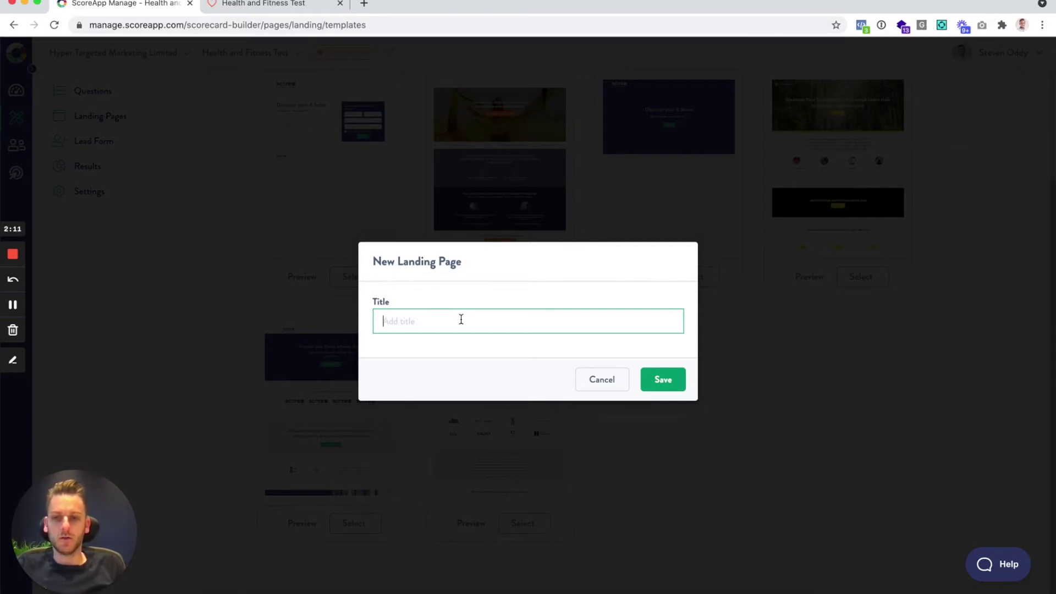
{"action": "type", "text": "New result page"}
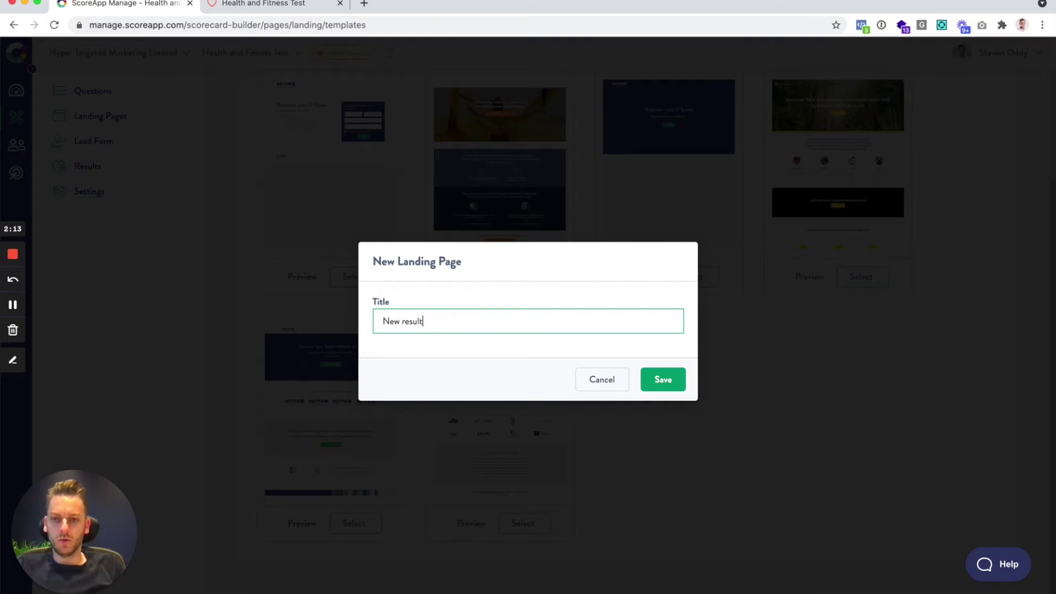
{"action": "double_click", "coordinate": [413, 321]}
{"action": "key", "text": "BackSpace"}
{"action": "left_click", "coordinate": [670, 385]}
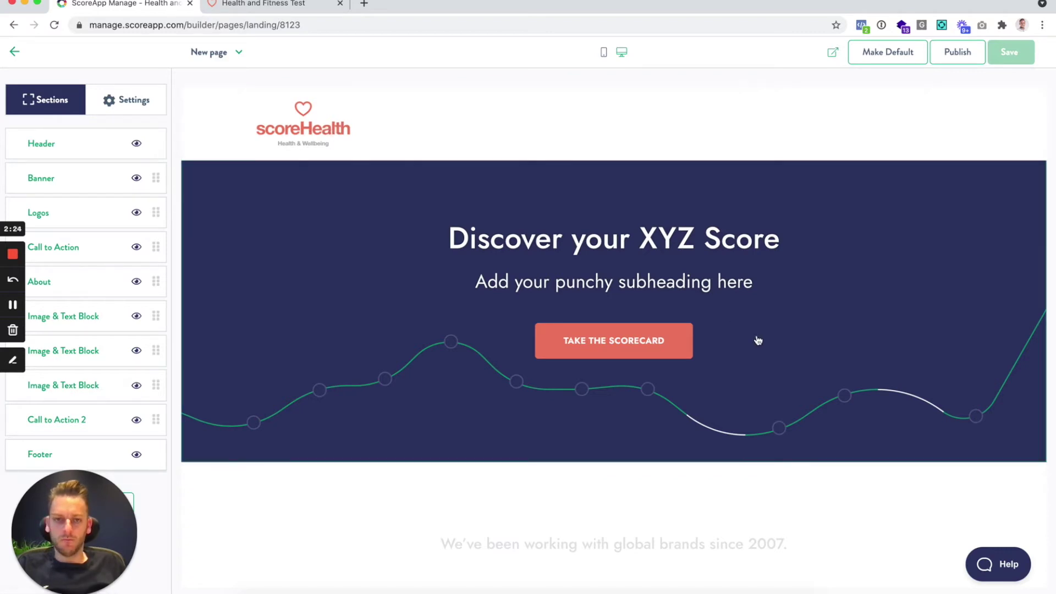
Scroll through the New page preview and inspect the Banner section's content settings.
{"action": "scroll", "coordinate": [757, 341], "scroll_direction": "down", "scroll_amount": 3}
{"action": "scroll", "coordinate": [764, 350], "scroll_direction": "down", "scroll_amount": 8}
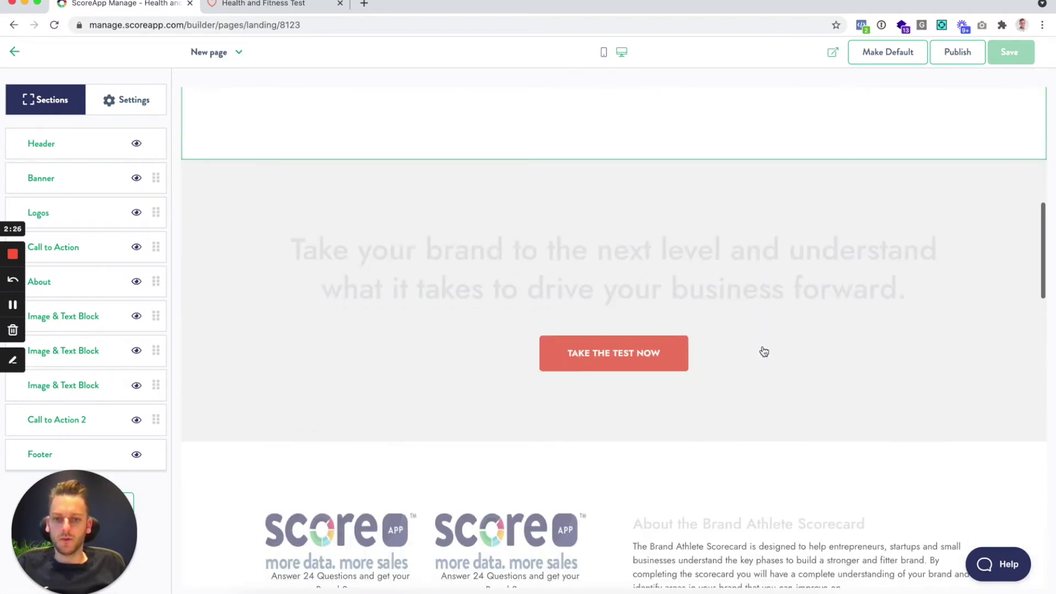
{"action": "scroll", "coordinate": [766, 354], "scroll_direction": "down", "scroll_amount": 4}
{"action": "scroll", "coordinate": [765, 354], "scroll_direction": "down", "scroll_amount": 15}
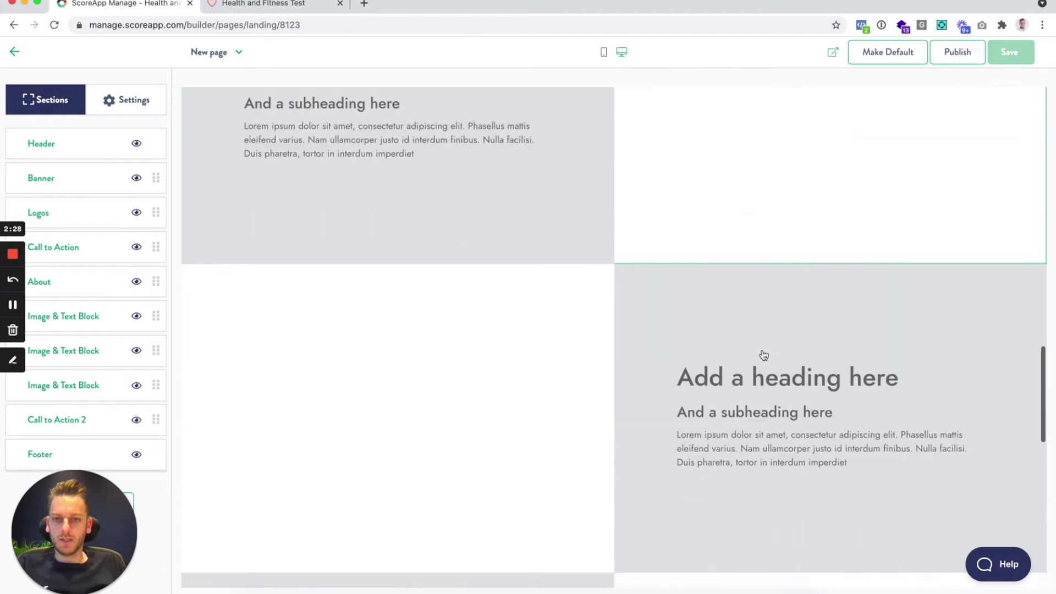
{"action": "scroll", "coordinate": [742, 335], "scroll_direction": "down", "scroll_amount": 7}
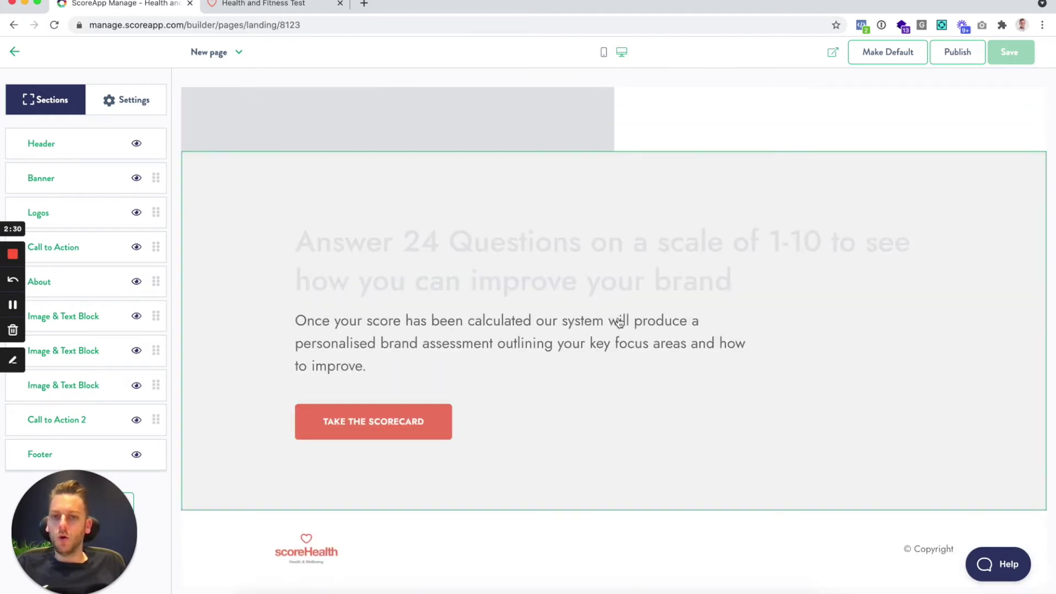
{"action": "scroll", "coordinate": [693, 291], "scroll_direction": "up", "scroll_amount": 20}
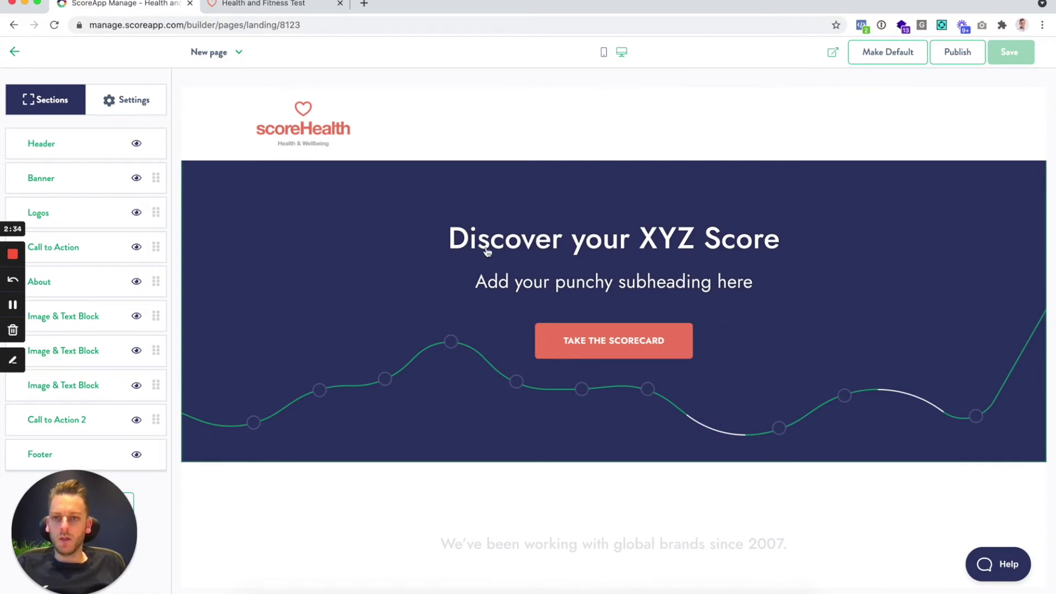
{"action": "left_click", "coordinate": [910, 275]}
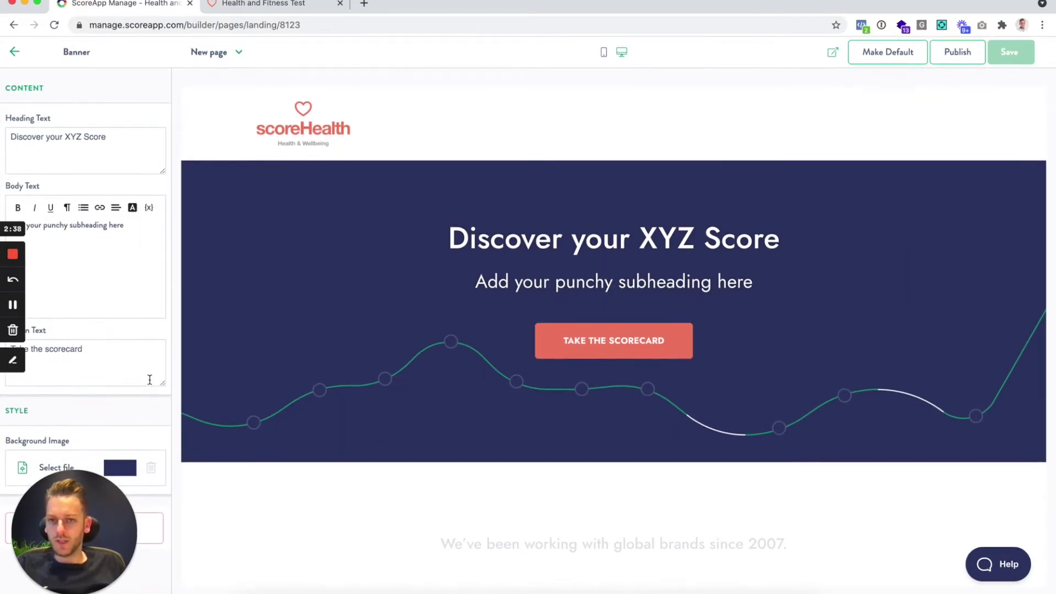
{"action": "left_click", "coordinate": [14, 52]}
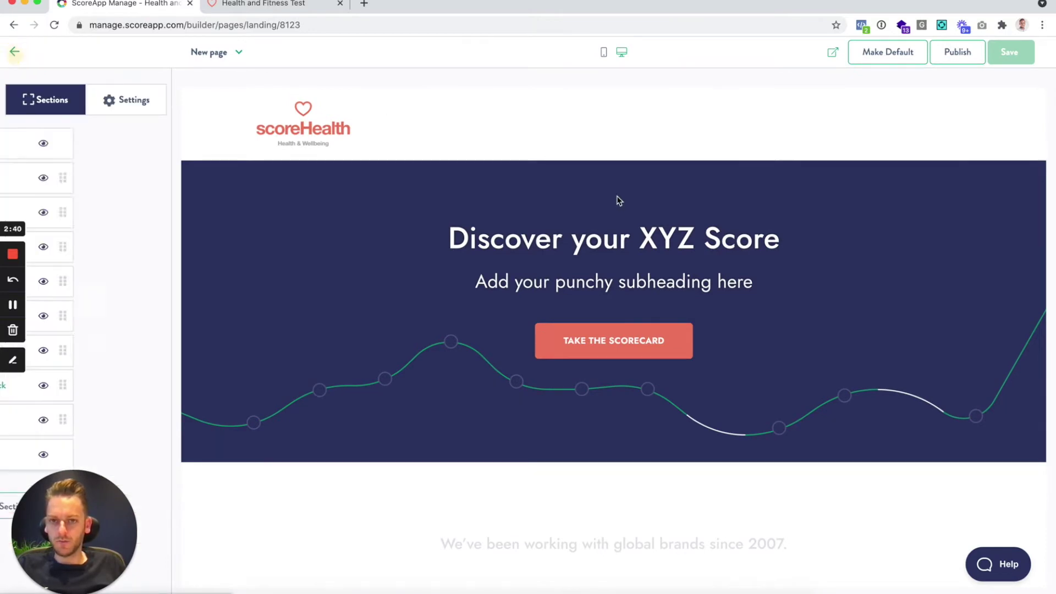
Try a dark red background on the Logos section, then clear it back to light grey.
{"action": "scroll", "coordinate": [636, 319], "scroll_direction": "down", "scroll_amount": 5}
{"action": "left_click", "coordinate": [863, 309]}
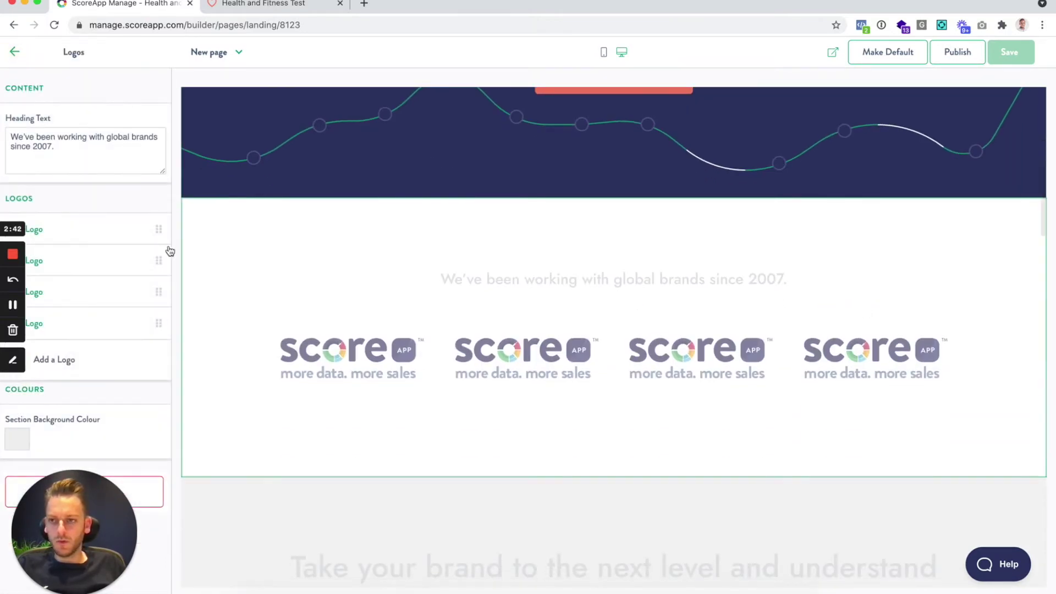
{"action": "left_click", "coordinate": [87, 239]}
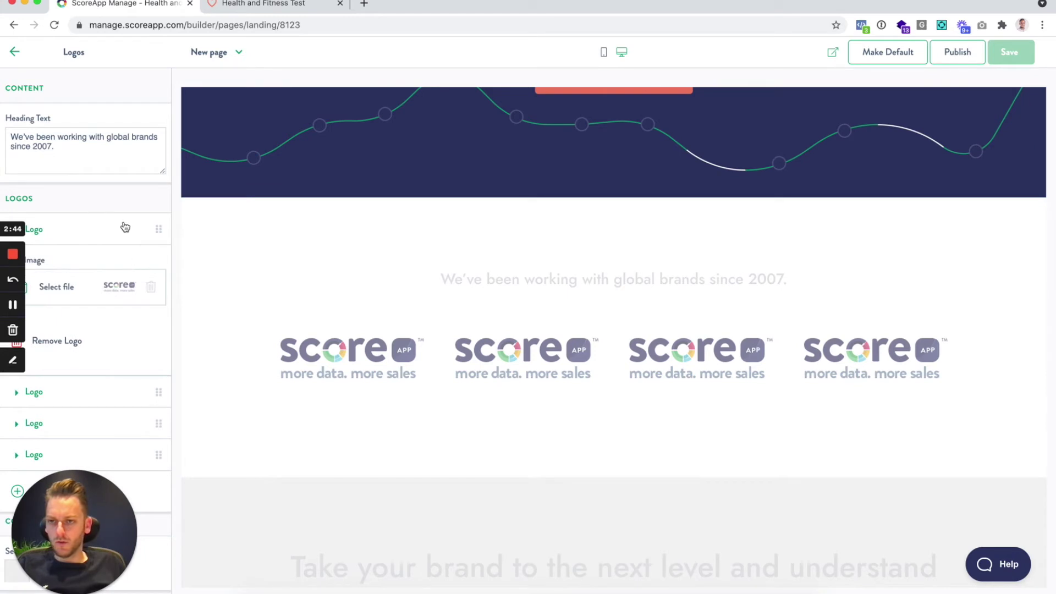
{"action": "left_click", "coordinate": [87, 232]}
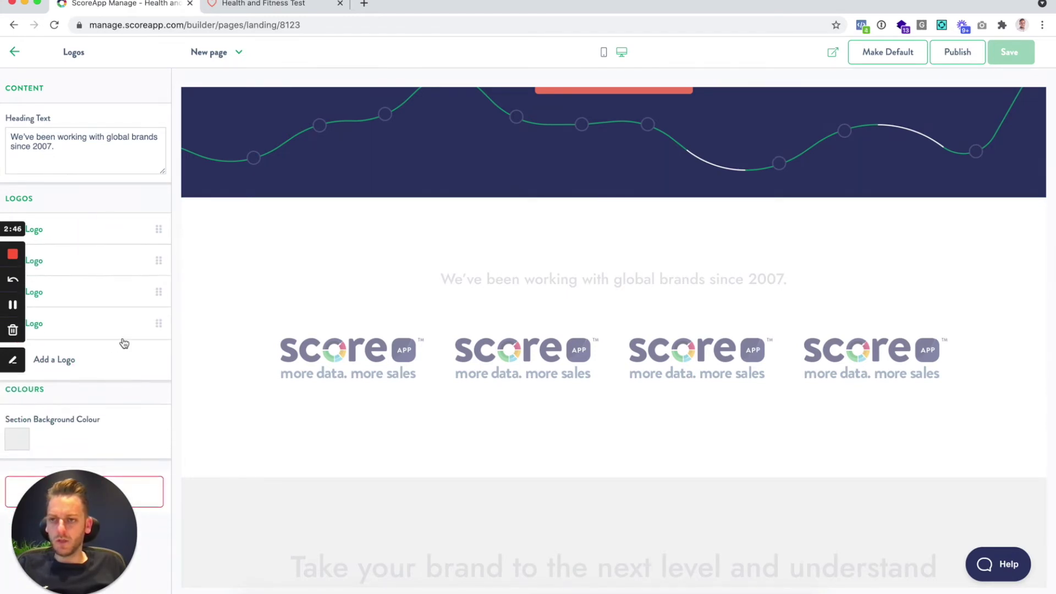
{"action": "left_click", "coordinate": [27, 444]}
{"action": "left_click_drag", "start_coordinate": [87, 305], "coordinate": [87, 311]}
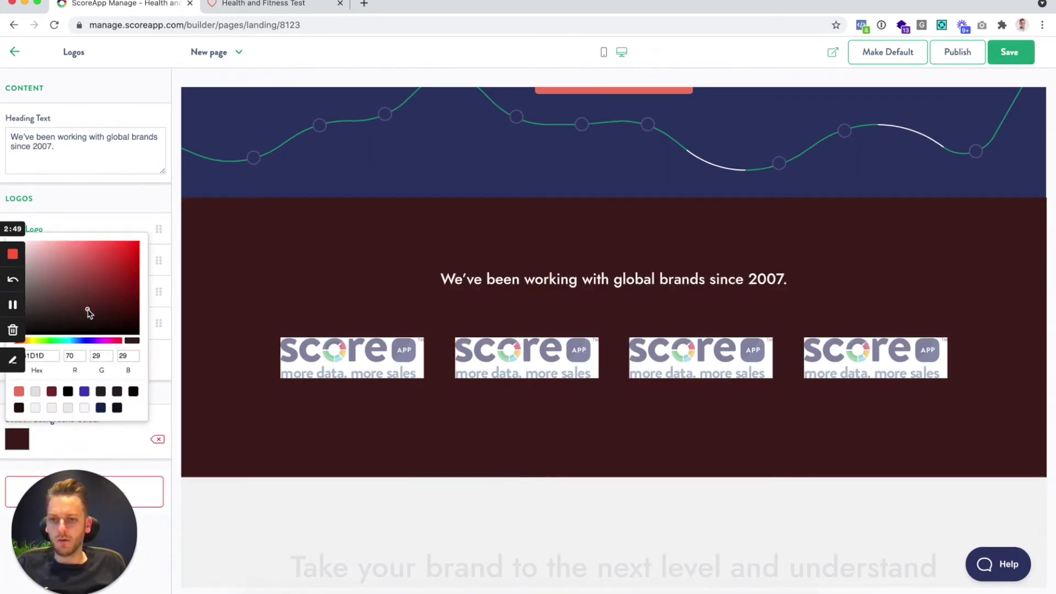
{"action": "left_click", "coordinate": [158, 438]}
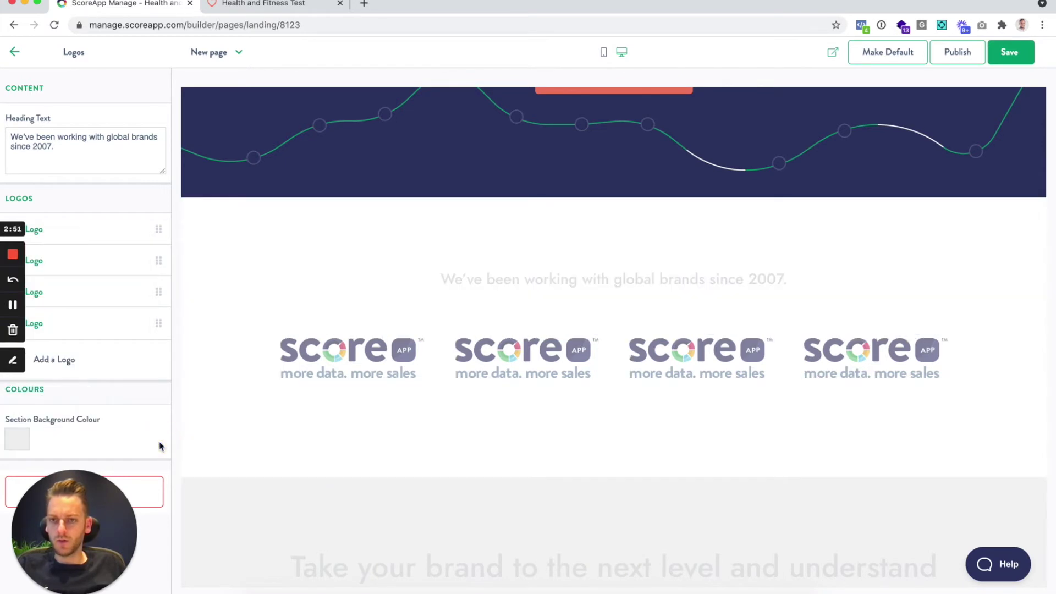
{"action": "left_click", "coordinate": [15, 53]}
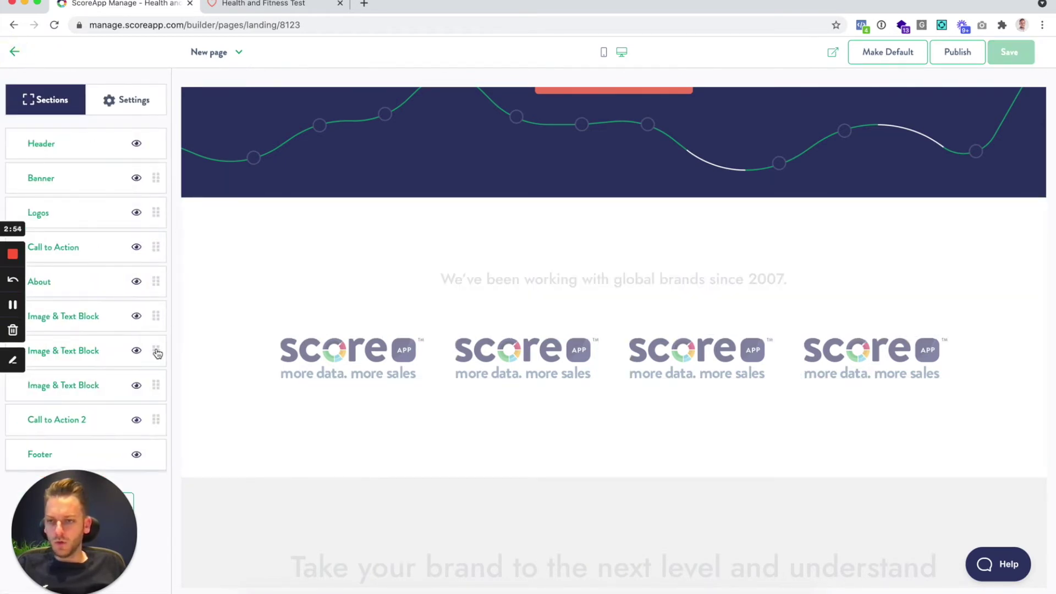
Move the image and text block up below the banner, hide it, then show it again.
{"action": "left_click_drag", "start_coordinate": [158, 348], "coordinate": [160, 220]}
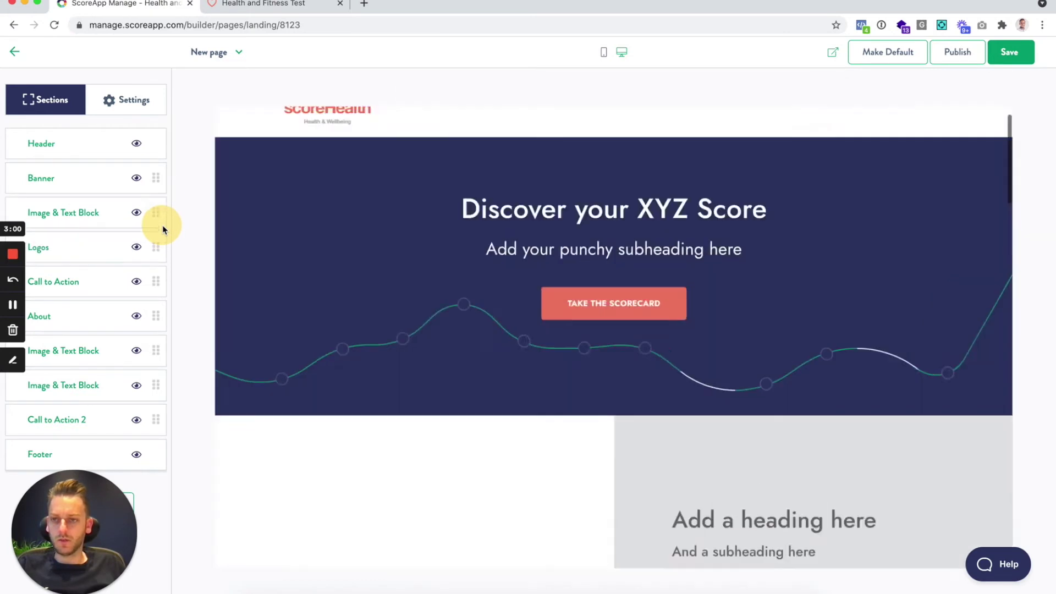
{"action": "left_click", "coordinate": [137, 214]}
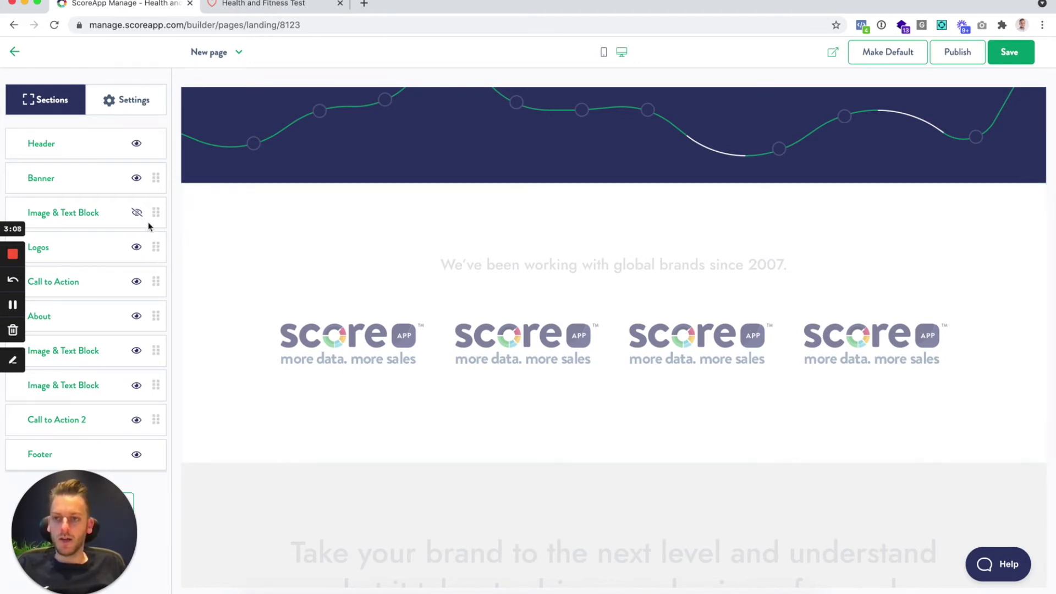
{"action": "left_click", "coordinate": [104, 218]}
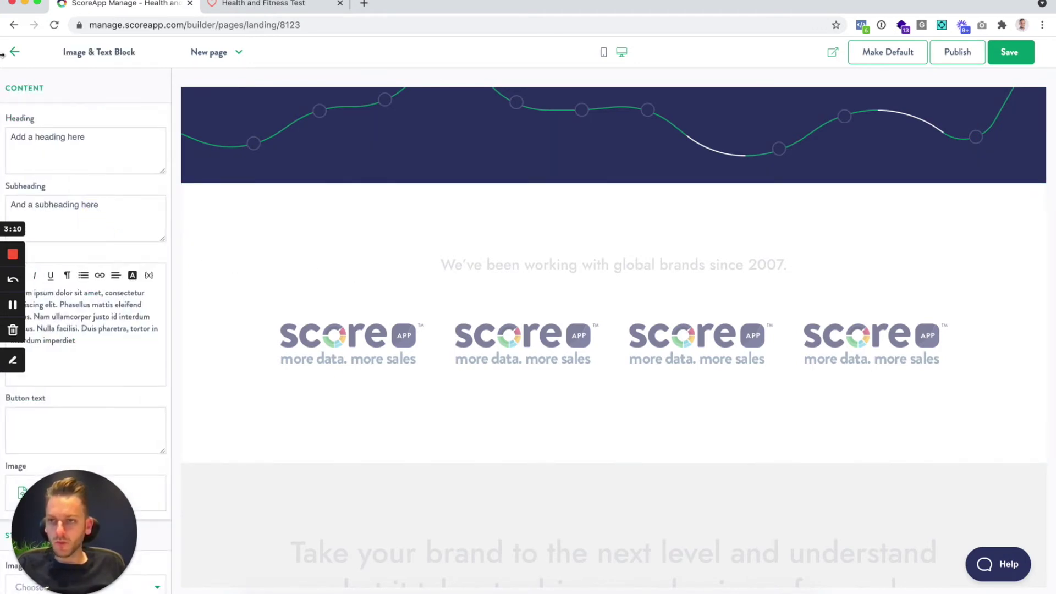
{"action": "left_click", "coordinate": [16, 55]}
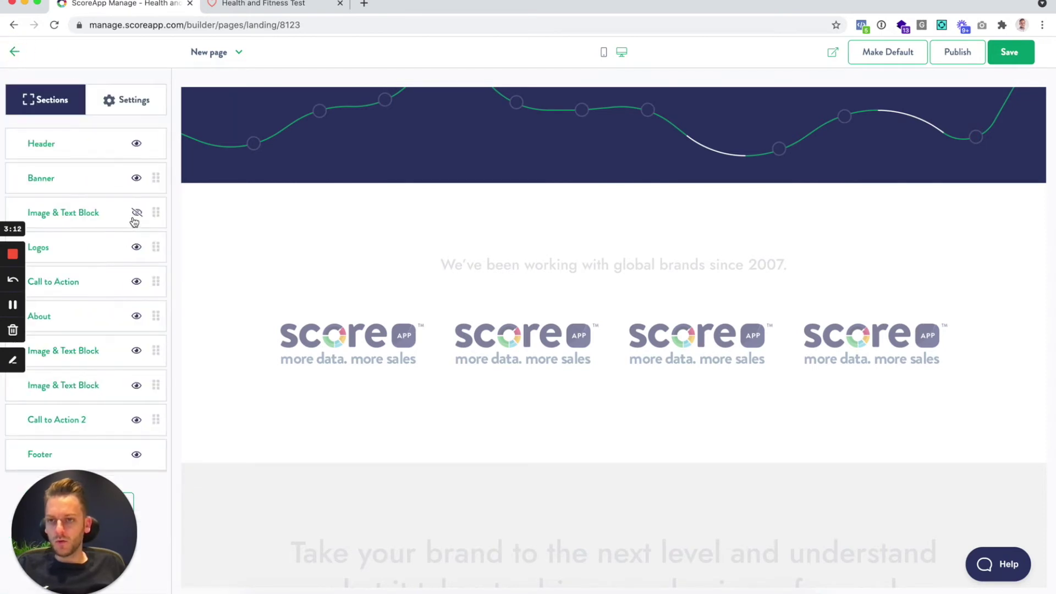
{"action": "left_click", "coordinate": [134, 218]}
Delete the image and text block section and scroll through the remaining page.
{"action": "left_click", "coordinate": [77, 213]}
{"action": "scroll", "coordinate": [104, 264], "scroll_direction": "down", "scroll_amount": 4}
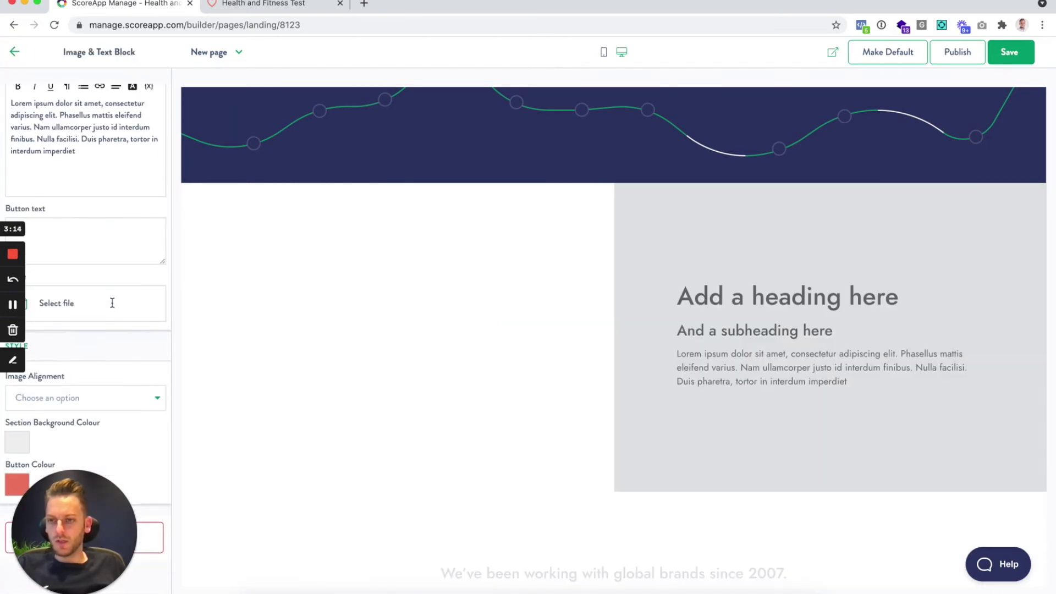
{"action": "left_click", "coordinate": [157, 541]}
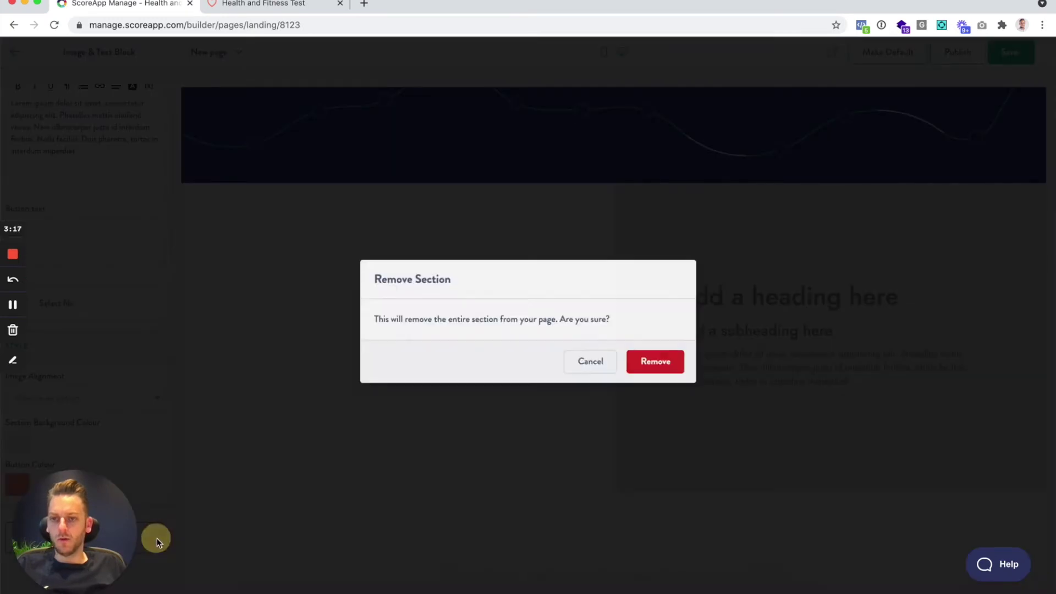
{"action": "left_click", "coordinate": [667, 364]}
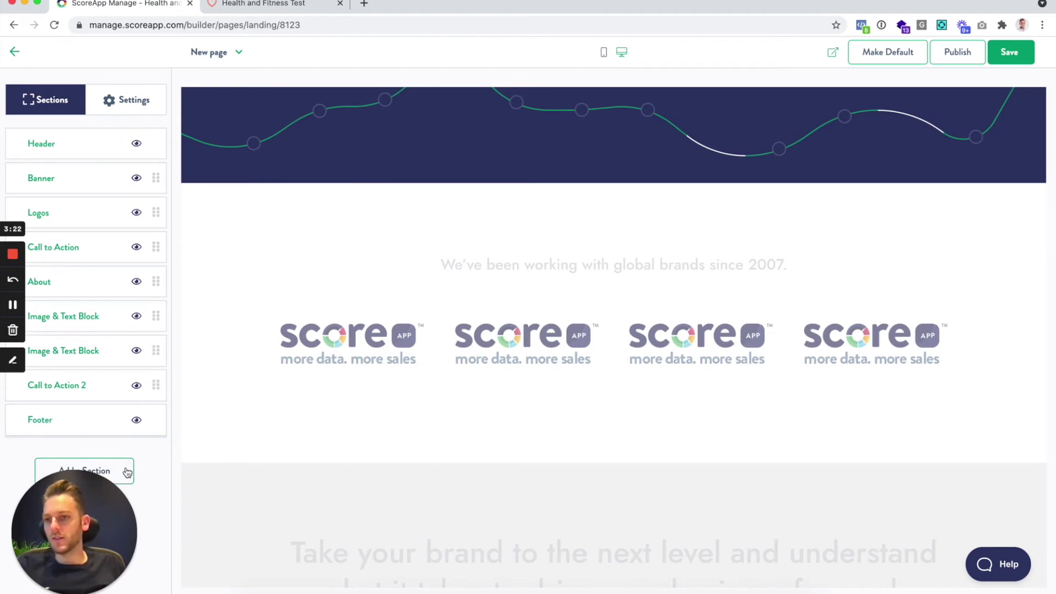
{"action": "scroll", "coordinate": [259, 335], "scroll_direction": "down", "scroll_amount": 1}
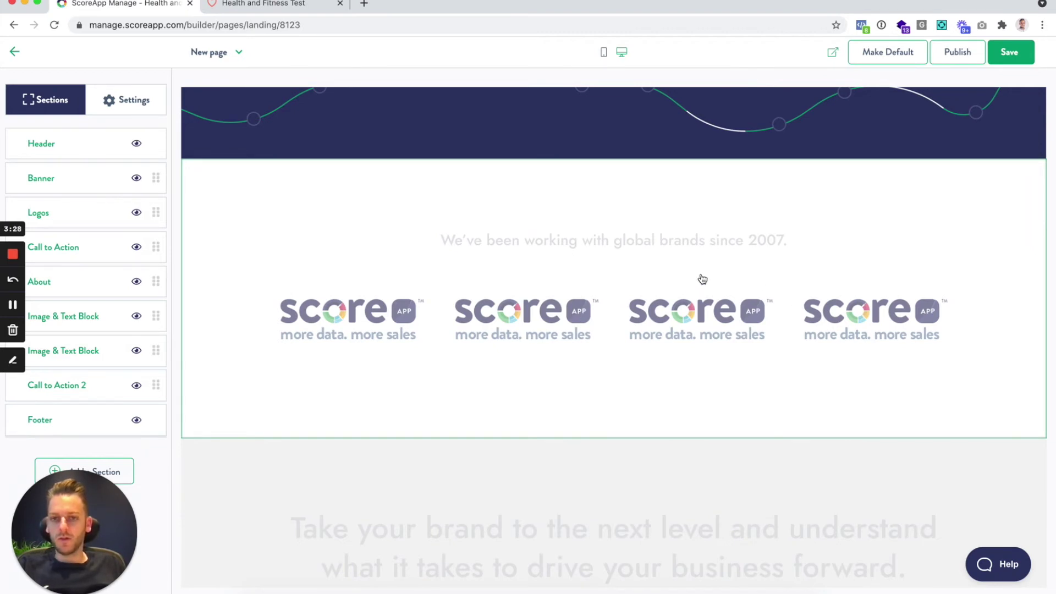
{"action": "scroll", "coordinate": [733, 290], "scroll_direction": "down", "scroll_amount": 10}
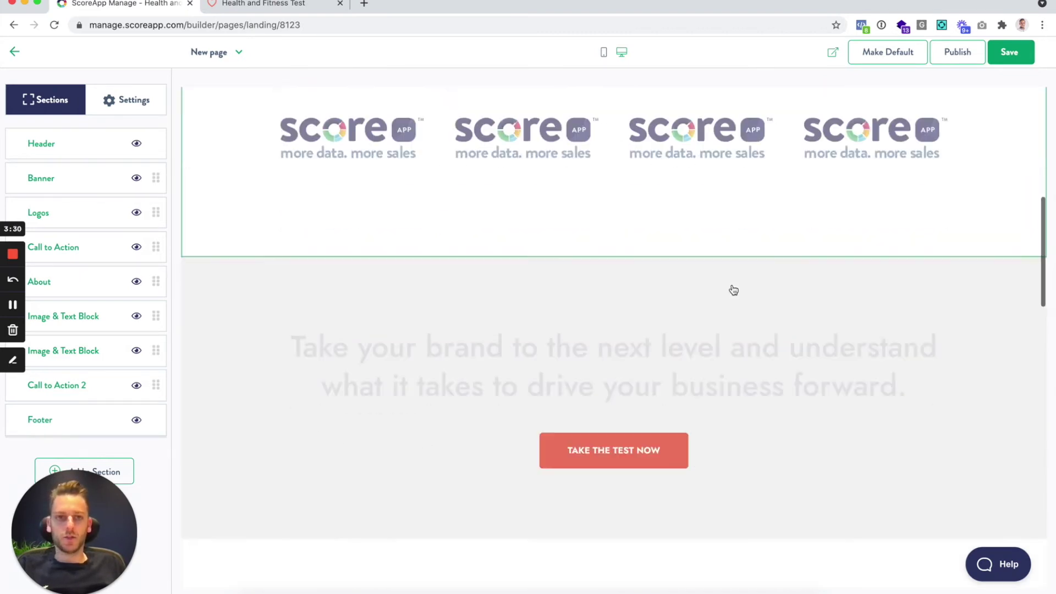
{"action": "scroll", "coordinate": [656, 276], "scroll_direction": "down", "scroll_amount": 15}
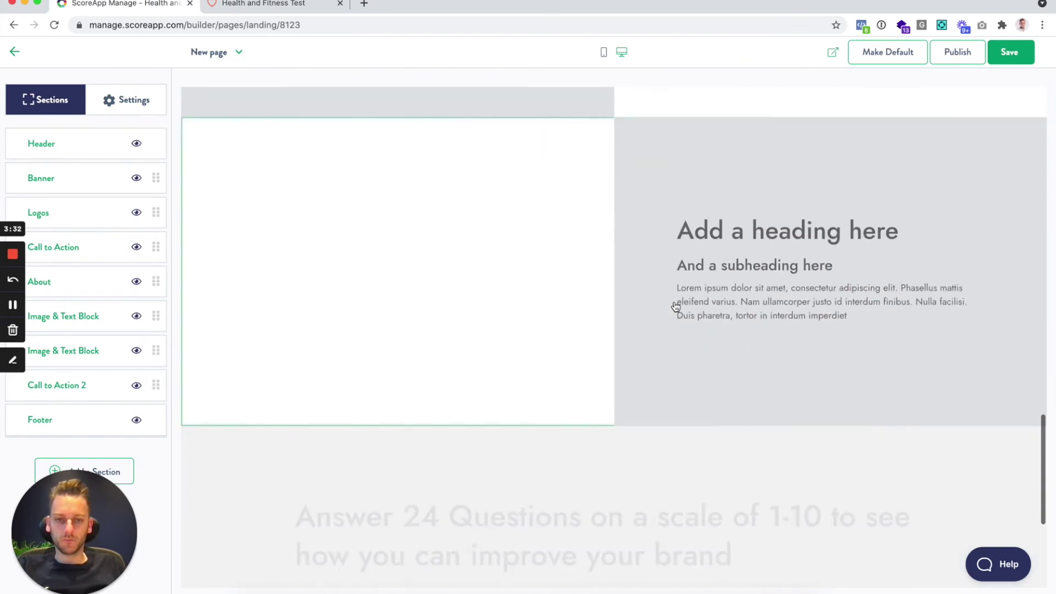
{"action": "scroll", "coordinate": [659, 306], "scroll_direction": "up", "scroll_amount": 20}
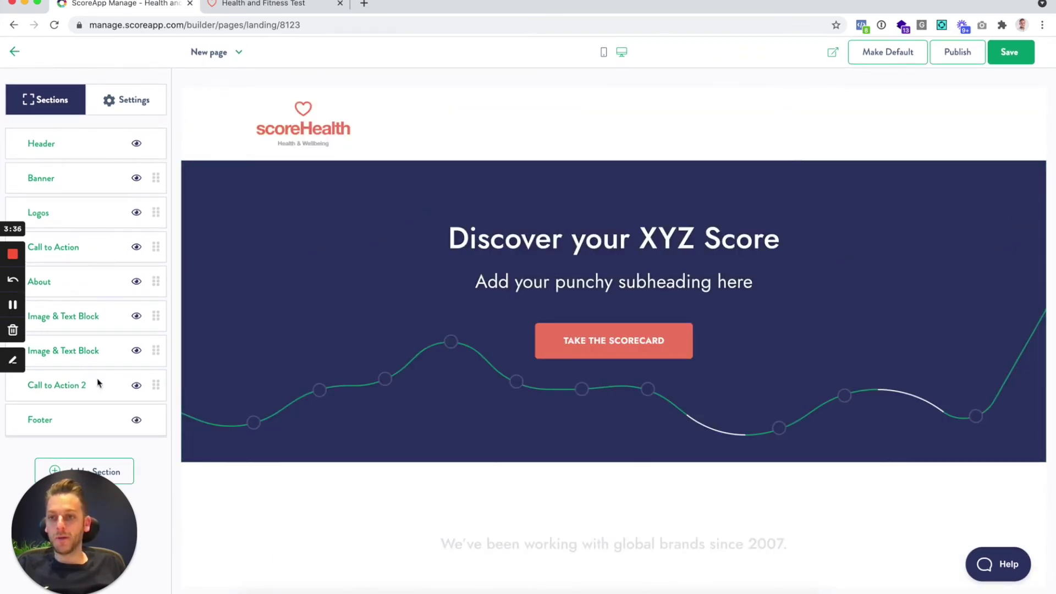
Save the New page, check it at mobile width, and publish it at /new-page.
{"action": "left_click", "coordinate": [1010, 55]}
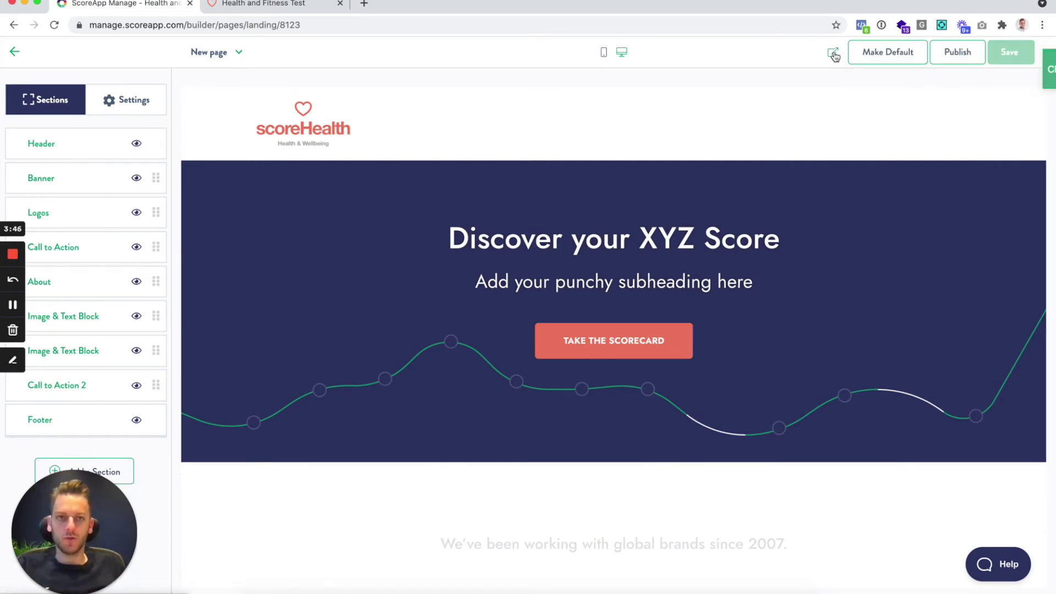
{"action": "left_click", "coordinate": [604, 54]}
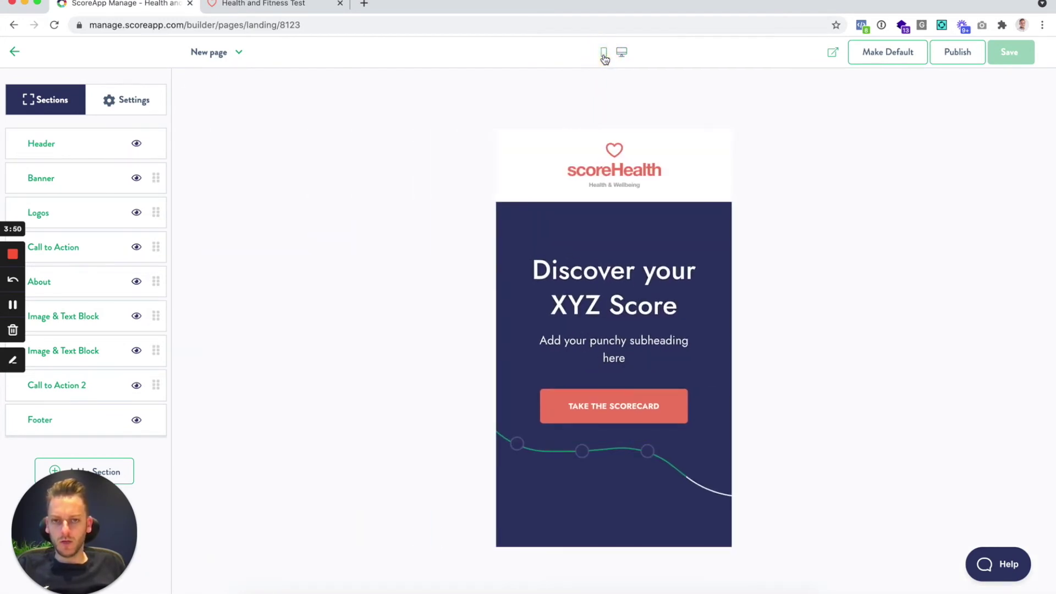
{"action": "scroll", "coordinate": [632, 292], "scroll_direction": "down", "scroll_amount": 10}
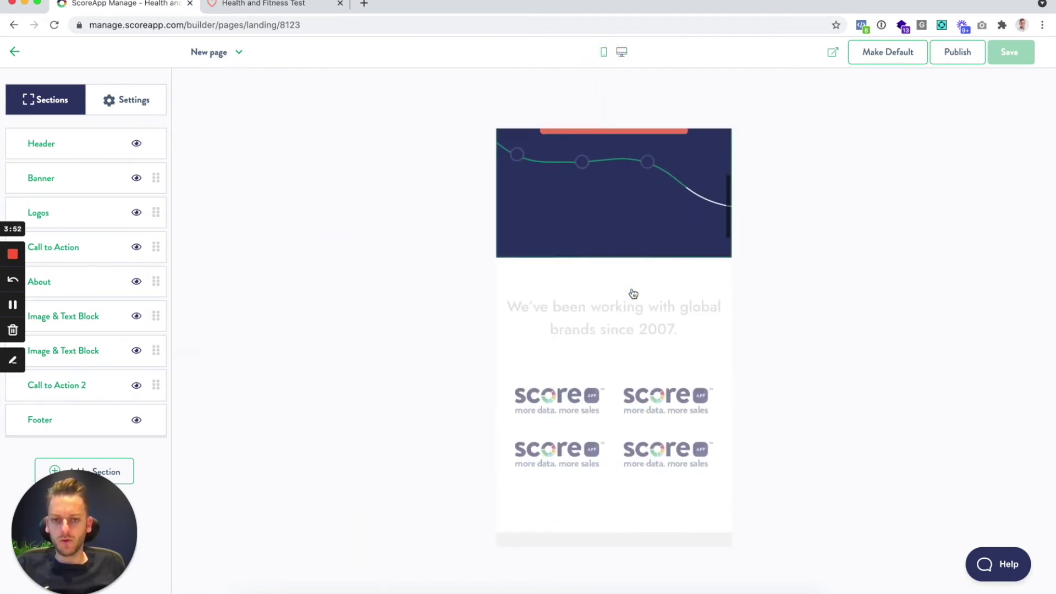
{"action": "scroll", "coordinate": [636, 294], "scroll_direction": "down", "scroll_amount": 10}
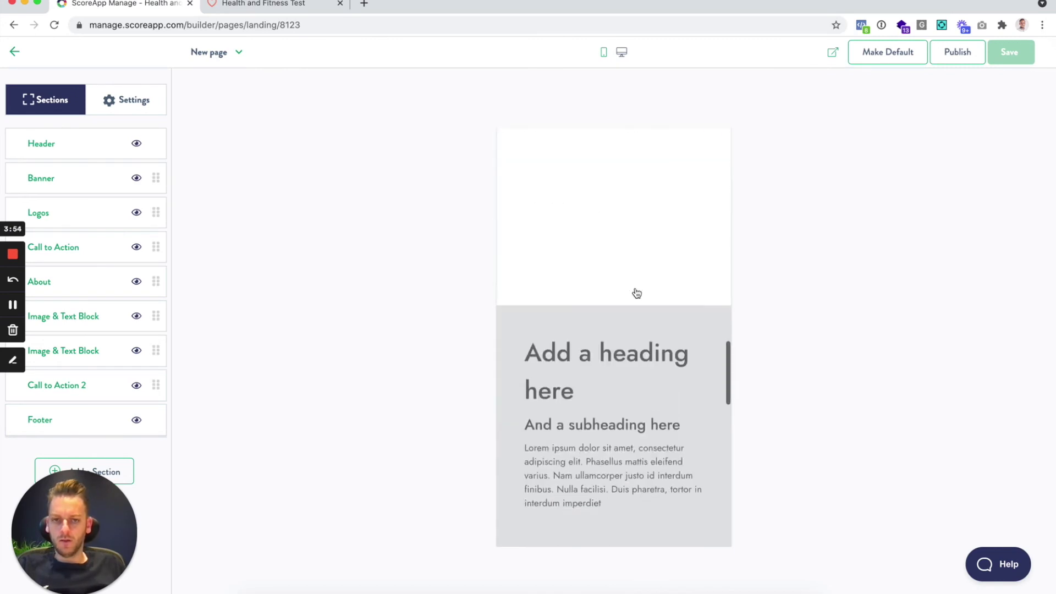
{"action": "left_click", "coordinate": [621, 52]}
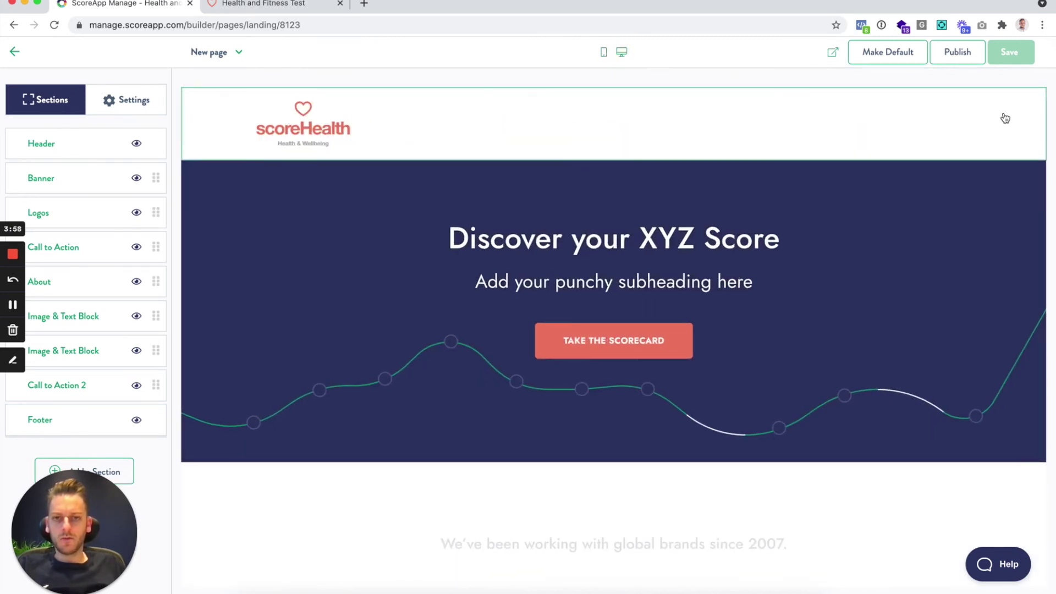
{"action": "left_click", "coordinate": [966, 63]}
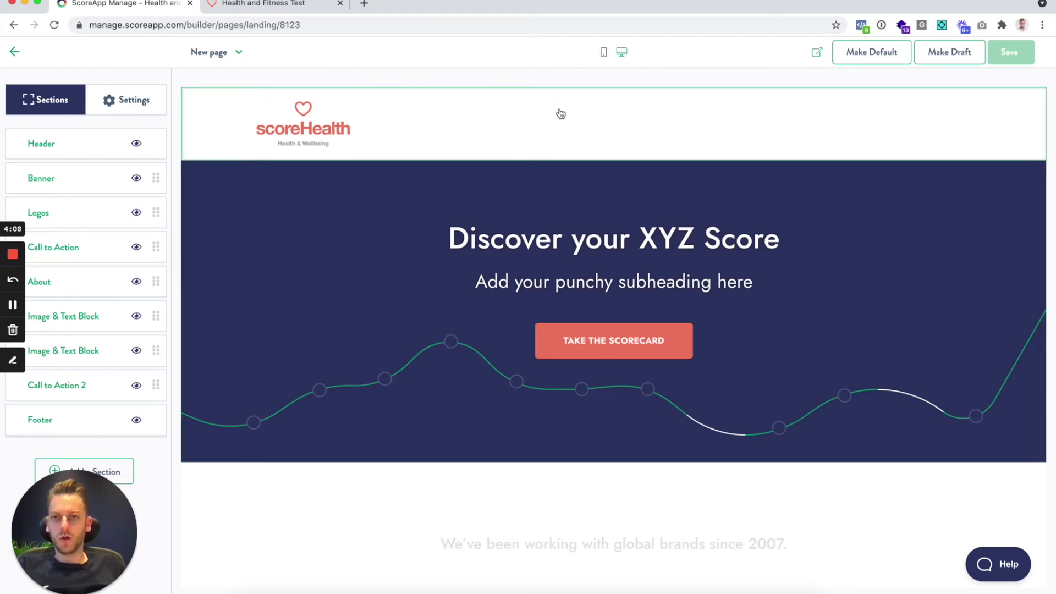
{"action": "left_click", "coordinate": [15, 52]}
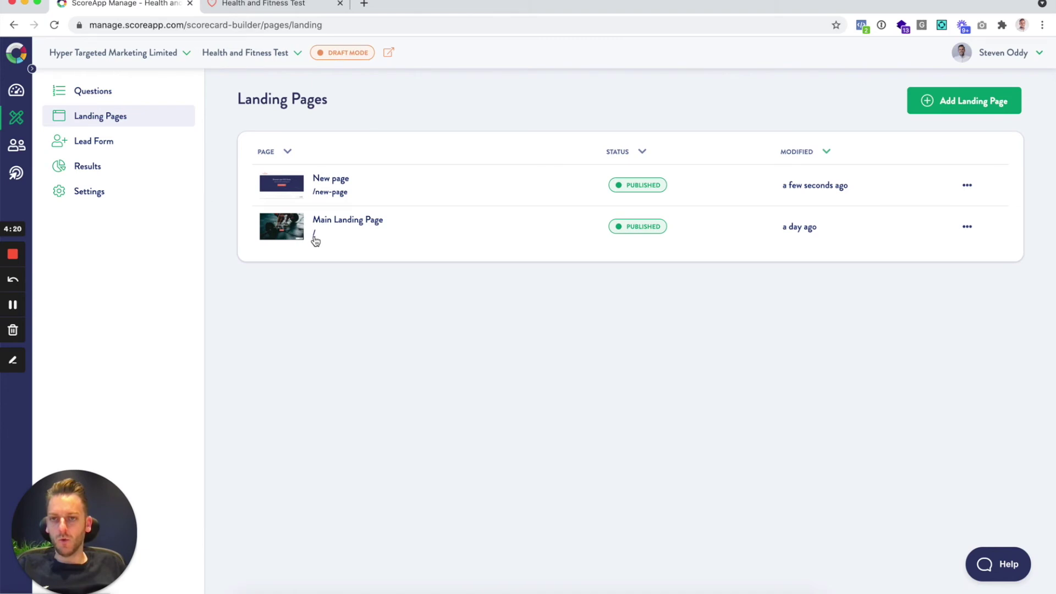
Reload the live Health and Fitness Test tab, then return to the ScoreApp Manage tab.
{"action": "left_click", "coordinate": [269, 4]}
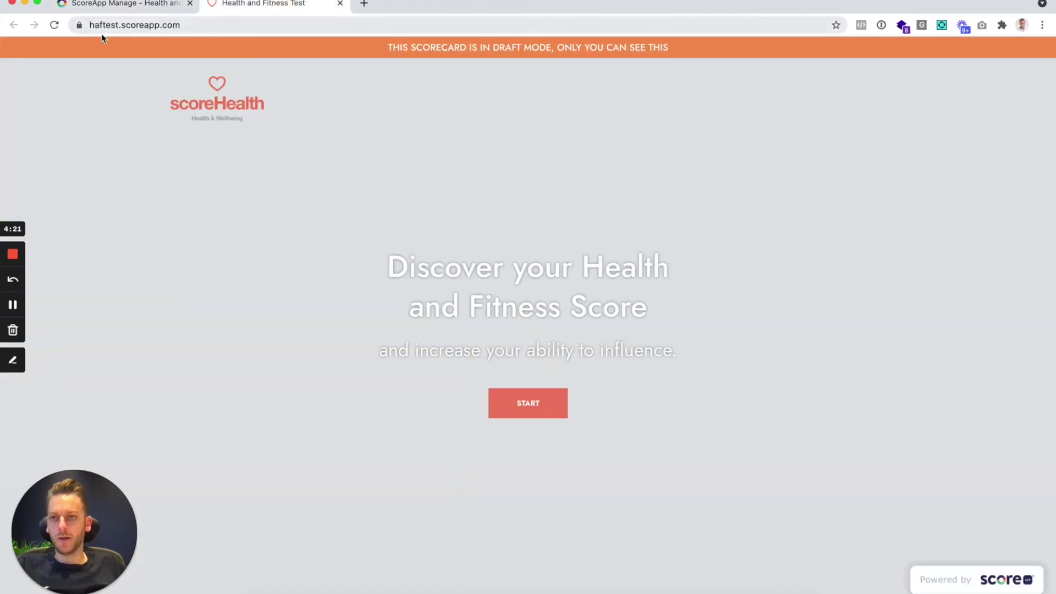
{"action": "left_click", "coordinate": [54, 25]}
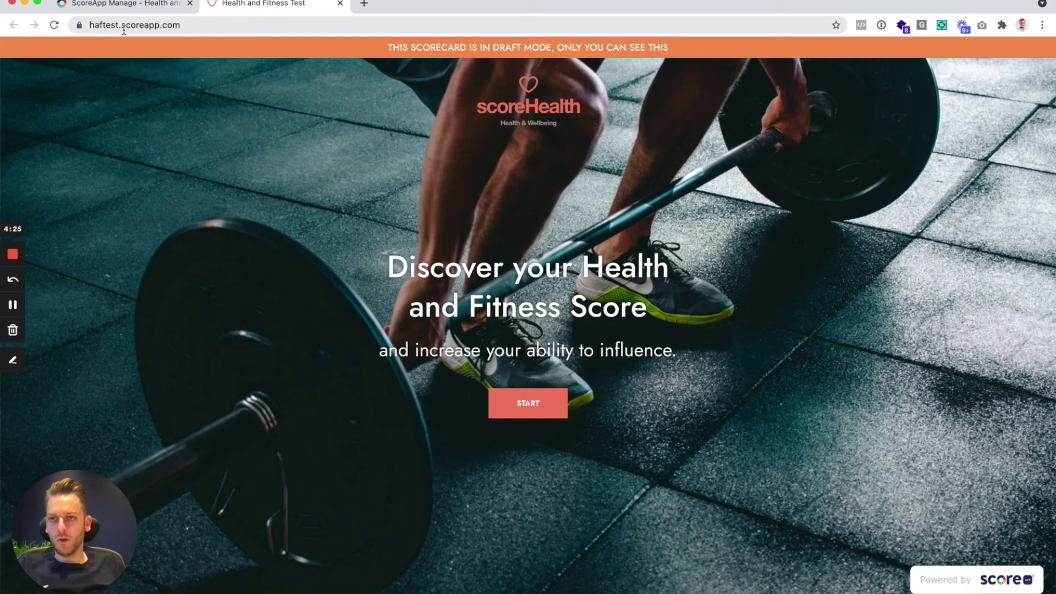
{"action": "left_click", "coordinate": [137, 4]}
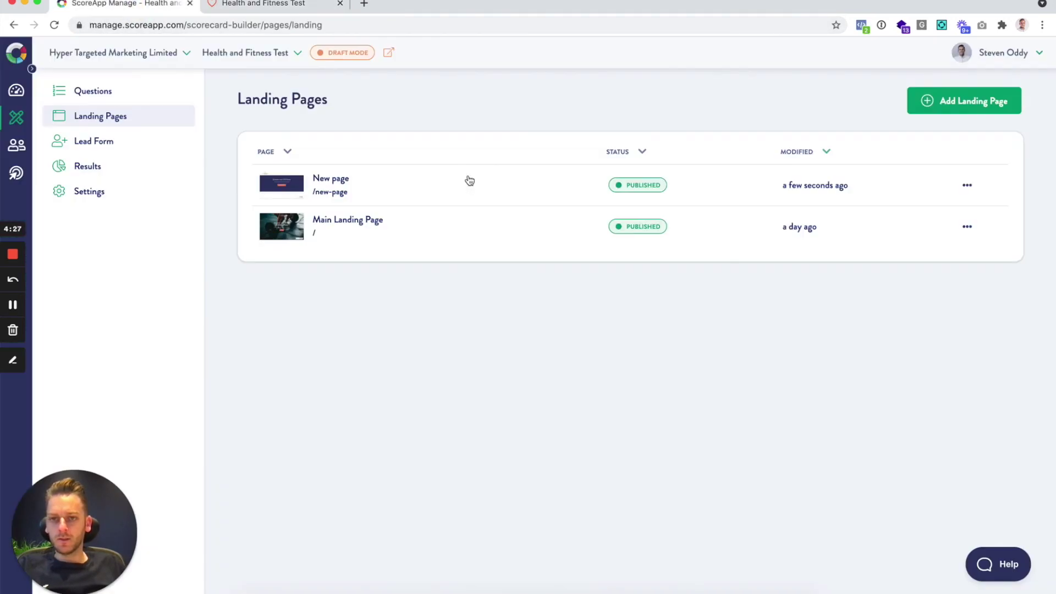
Open New page live in a new tab and check its haftest.scoreapp.com/p/new-page address.
{"action": "left_click", "coordinate": [338, 199]}
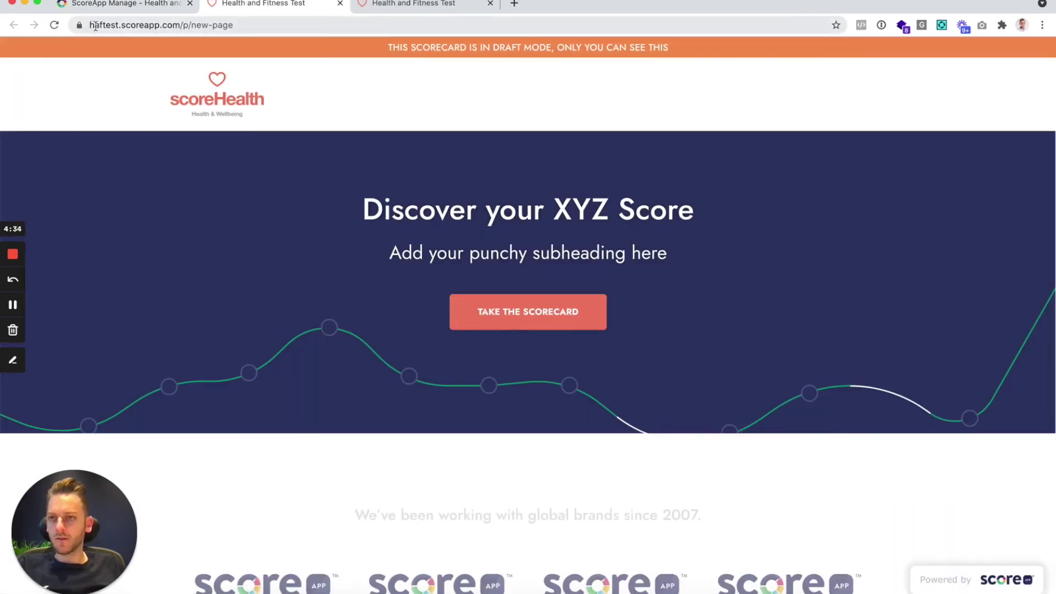
{"action": "left_click", "coordinate": [95, 26]}
{"action": "left_click", "coordinate": [270, 26]}
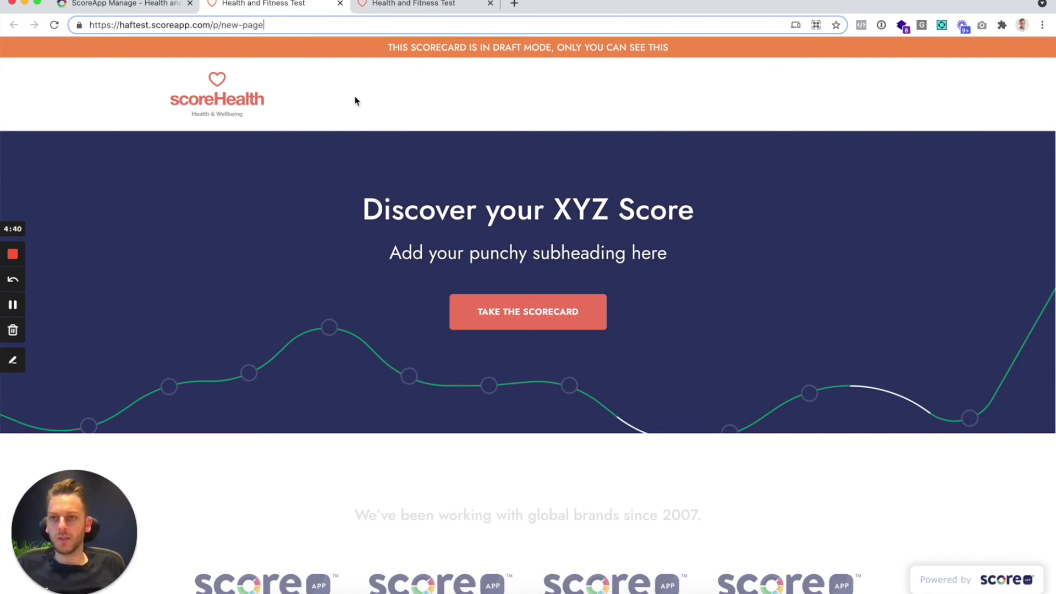
Compare it with the scorecard's root page, highlight the /new-page path, and return to Landing Pages.
{"action": "left_click", "coordinate": [406, 6]}
{"action": "left_click", "coordinate": [264, 7]}
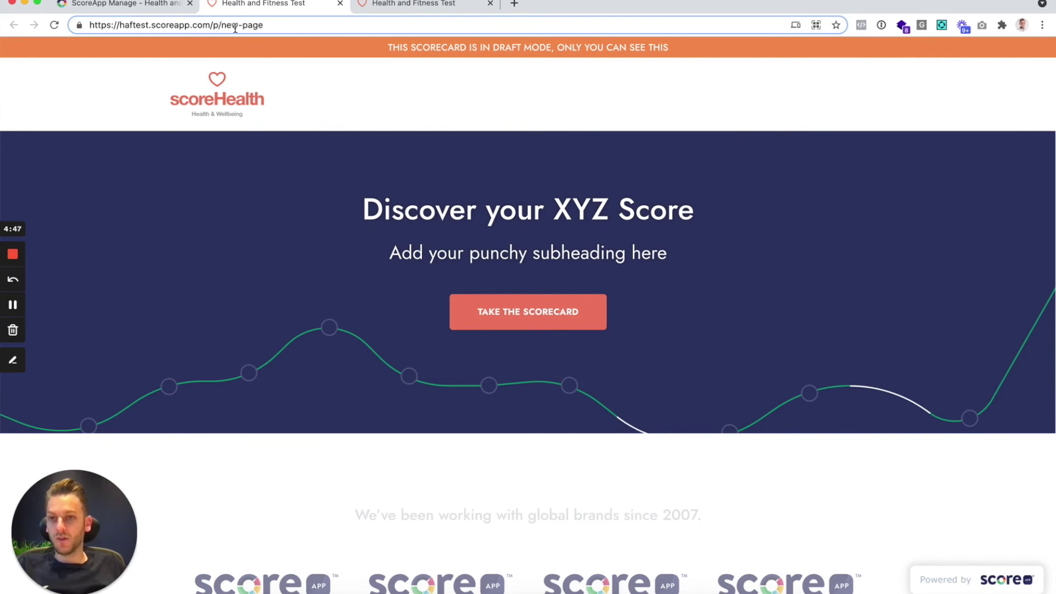
{"action": "left_click_drag", "start_coordinate": [221, 24], "coordinate": [263, 25]}
{"action": "left_click", "coordinate": [263, 24]}
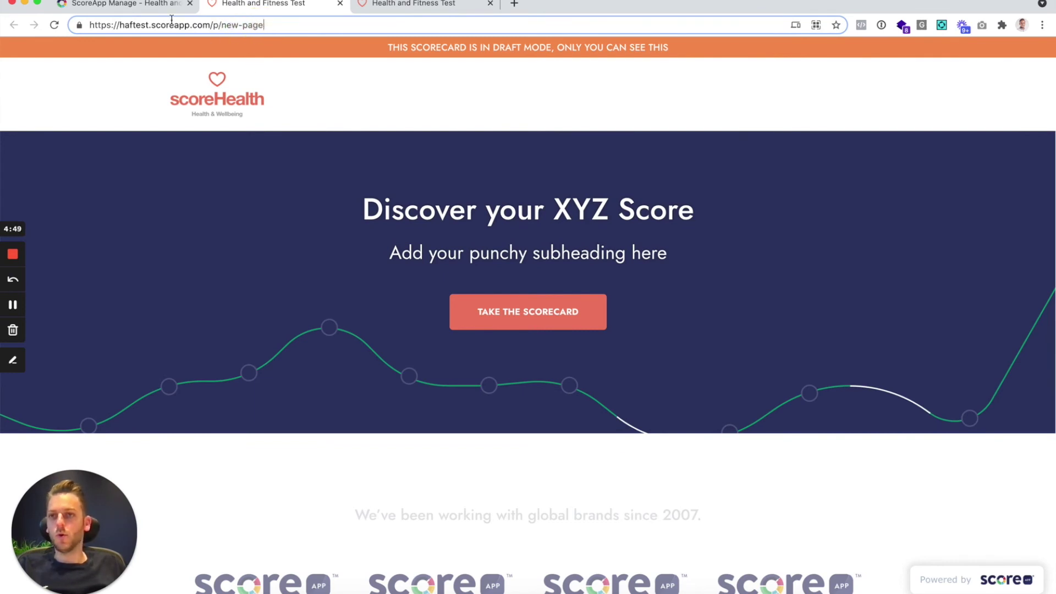
{"action": "left_click", "coordinate": [142, 10]}
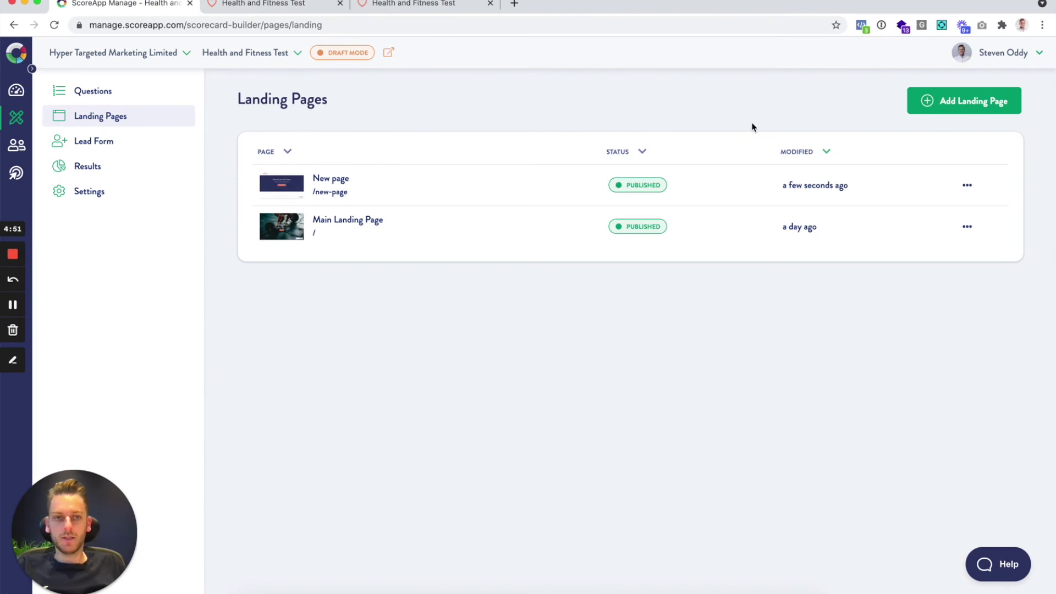
{"action": "left_click", "coordinate": [967, 184]}
{"action": "left_click", "coordinate": [940, 214]}
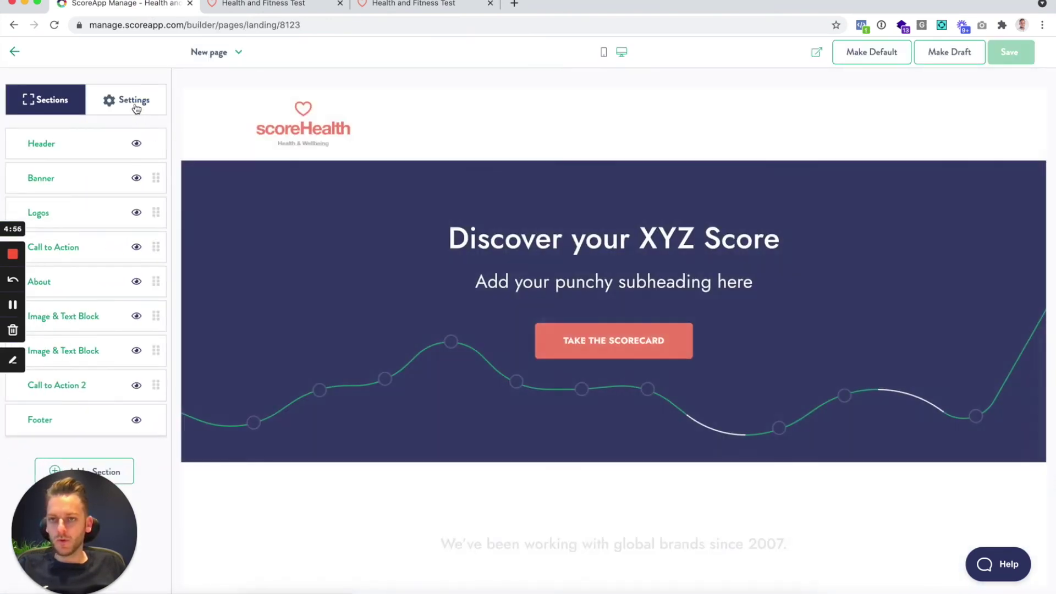
{"action": "left_click", "coordinate": [135, 102]}
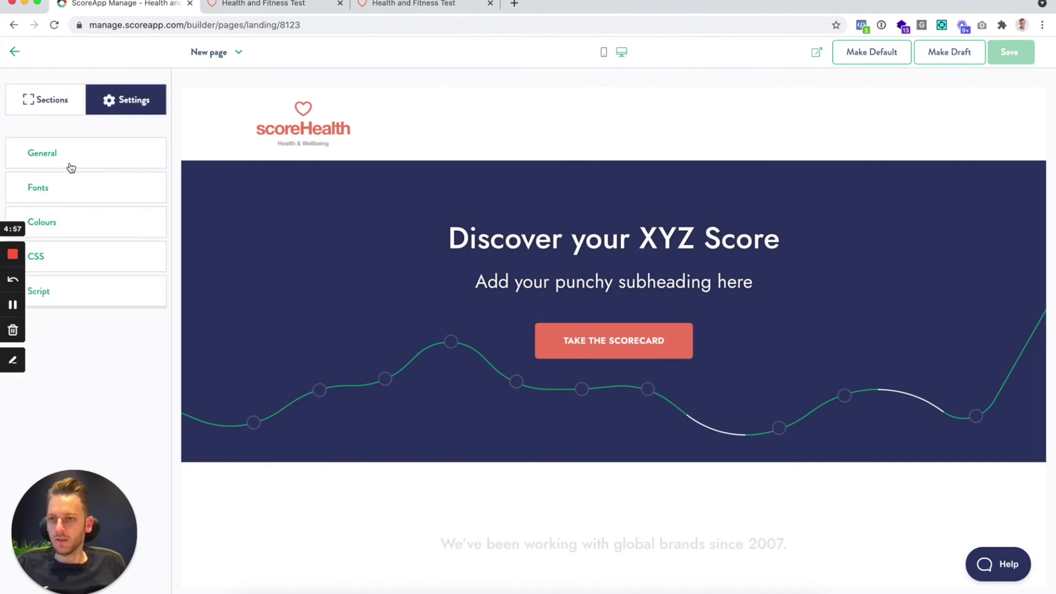
{"action": "left_click", "coordinate": [73, 165]}
{"action": "left_click_drag", "start_coordinate": [97, 168], "coordinate": [19, 164]}
{"action": "left_click", "coordinate": [14, 52]}
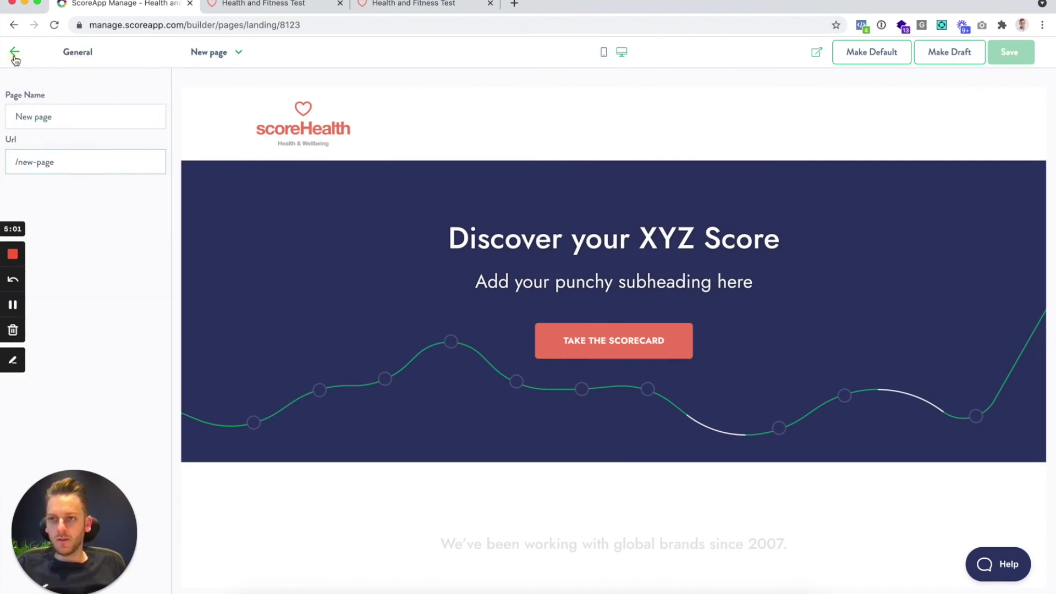
{"action": "left_click", "coordinate": [14, 52]}
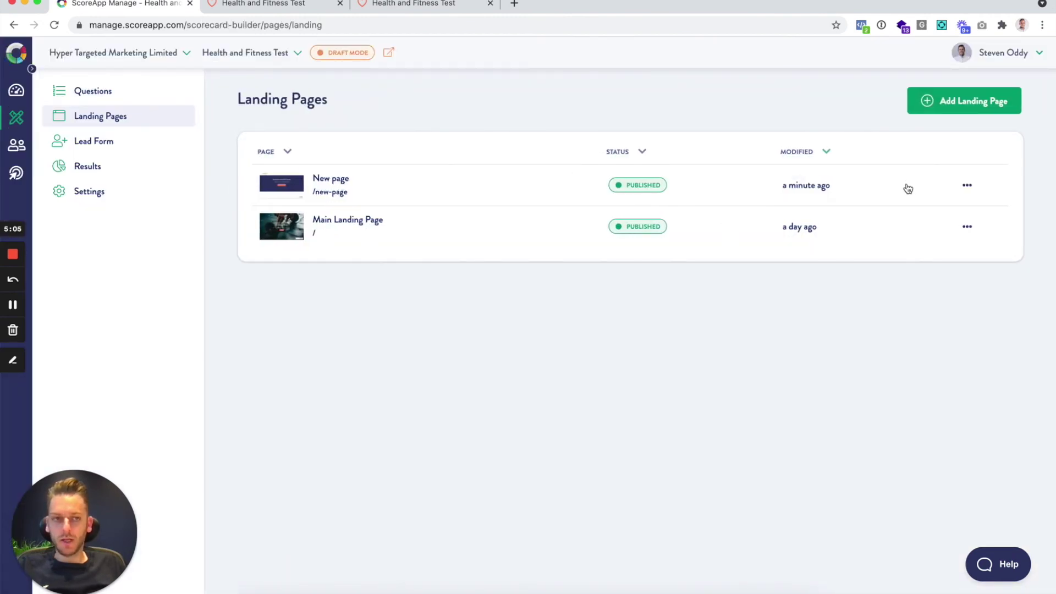
Make New page the default landing page from its row's actions menu.
{"action": "left_click", "coordinate": [967, 185]}
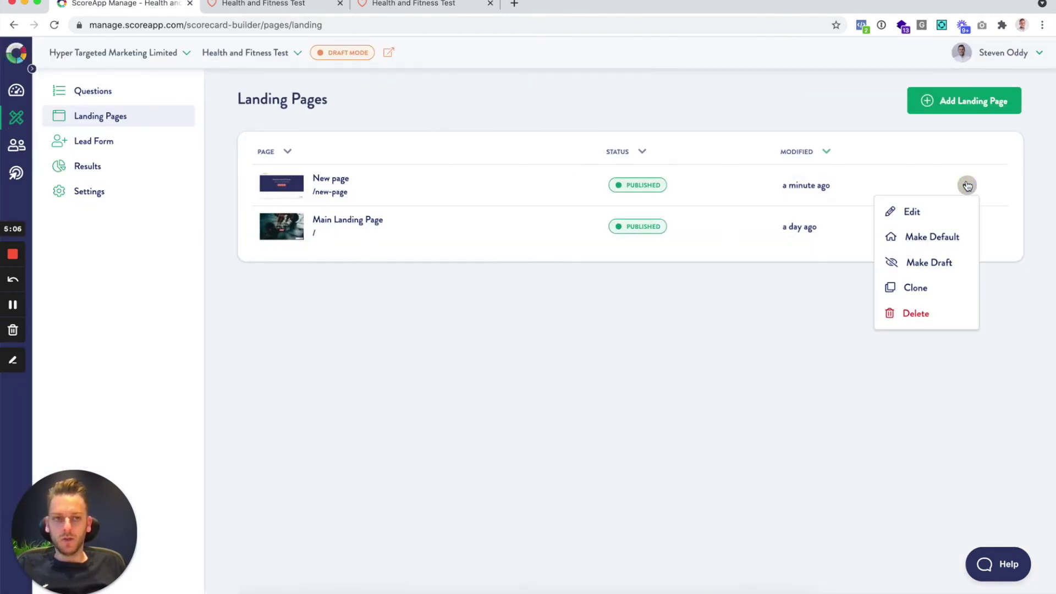
{"action": "left_click", "coordinate": [950, 244]}
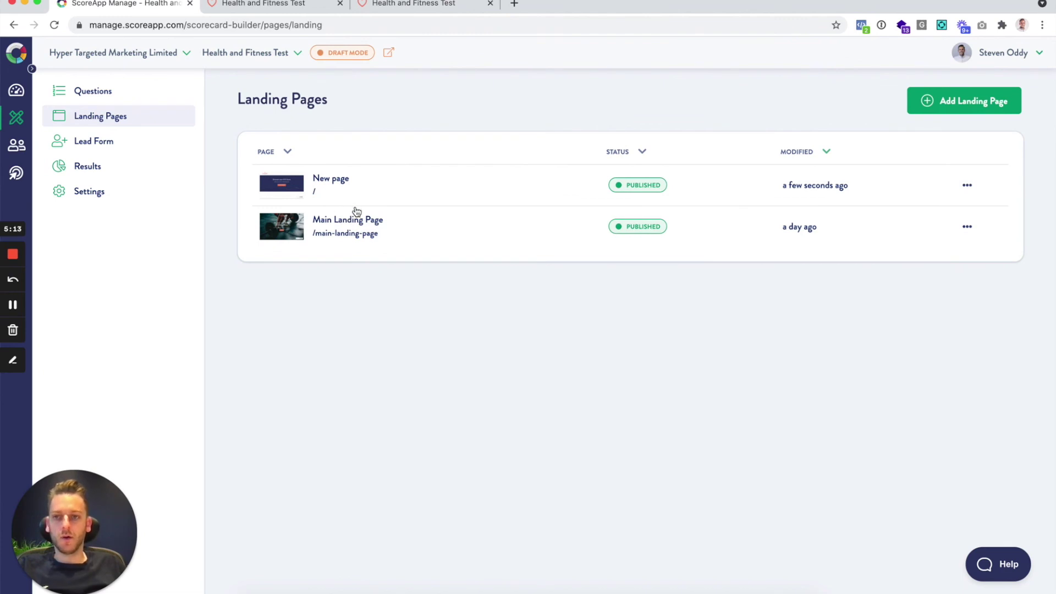
{"action": "left_click", "coordinate": [268, 6]}
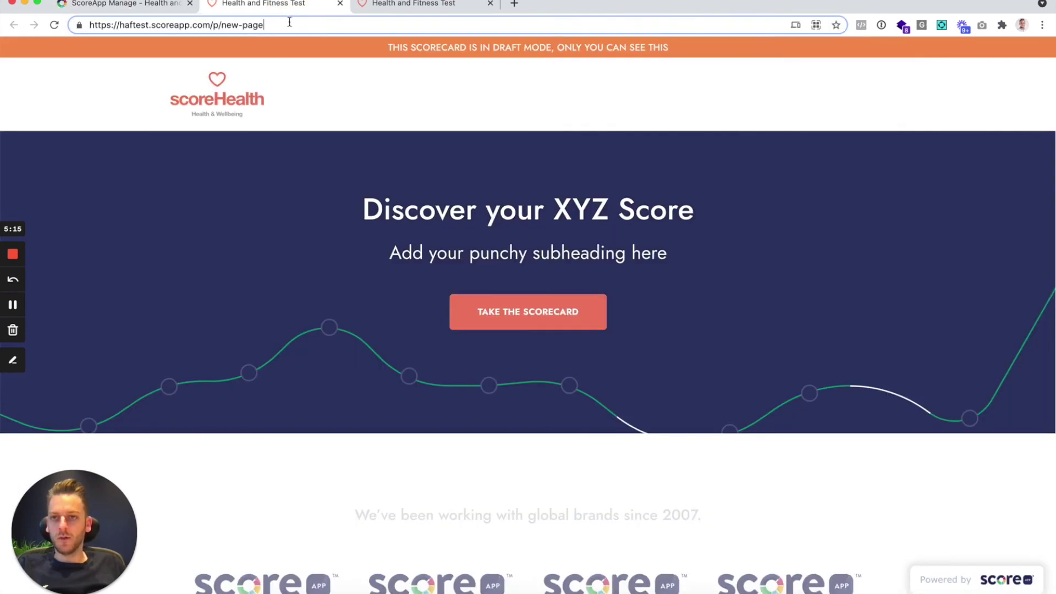
Reload the scorecard's root page to confirm it shows the Discover your XYZ Score banner.
{"action": "left_click", "coordinate": [423, 7]}
{"action": "left_click", "coordinate": [54, 25]}
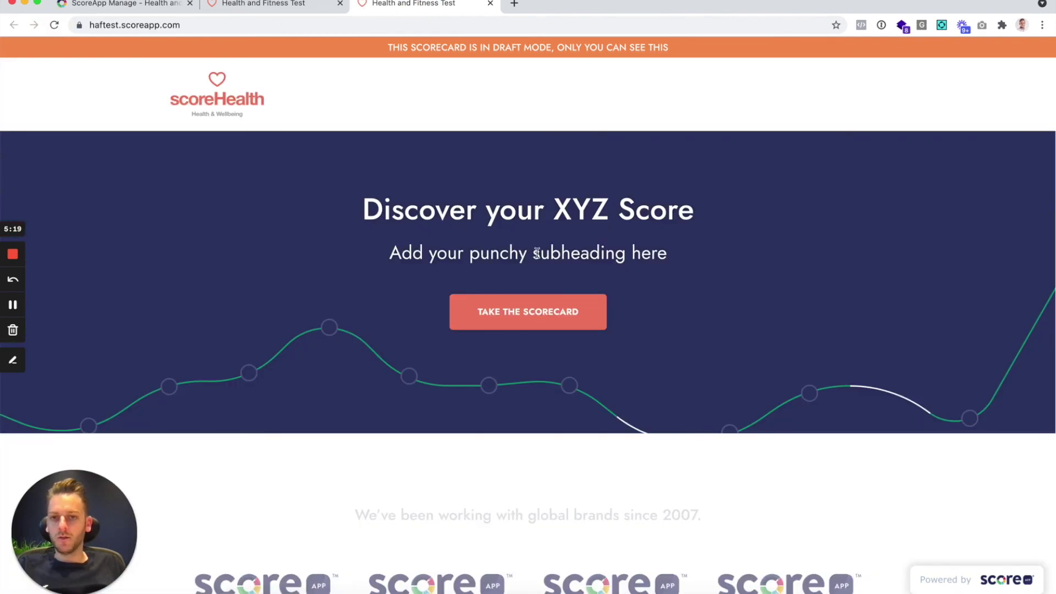
{"action": "scroll", "coordinate": [700, 281], "scroll_direction": "down", "scroll_amount": 9}
{"action": "scroll", "coordinate": [747, 328], "scroll_direction": "up", "scroll_amount": 7}
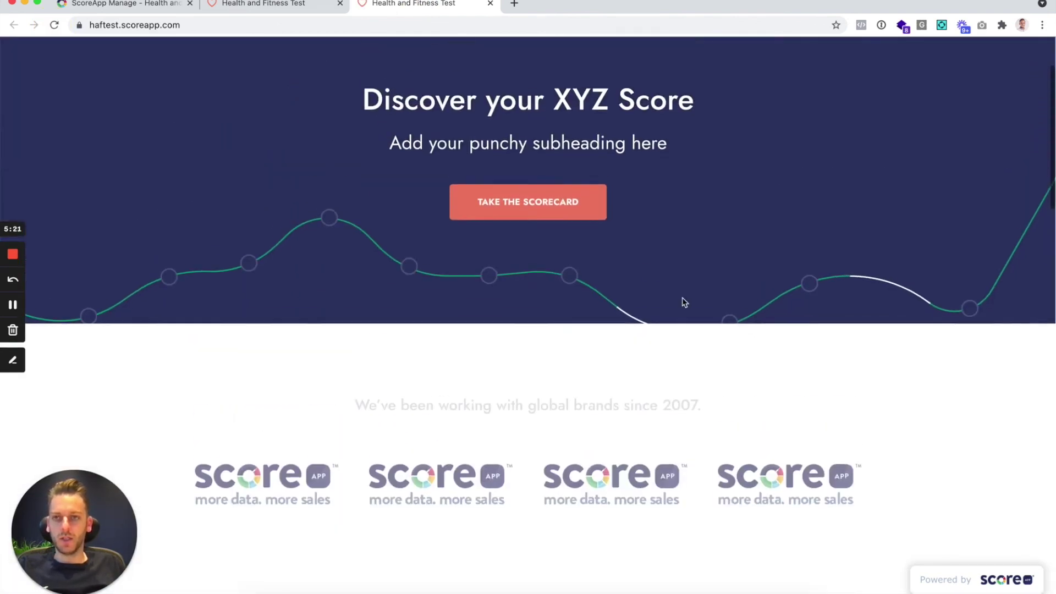